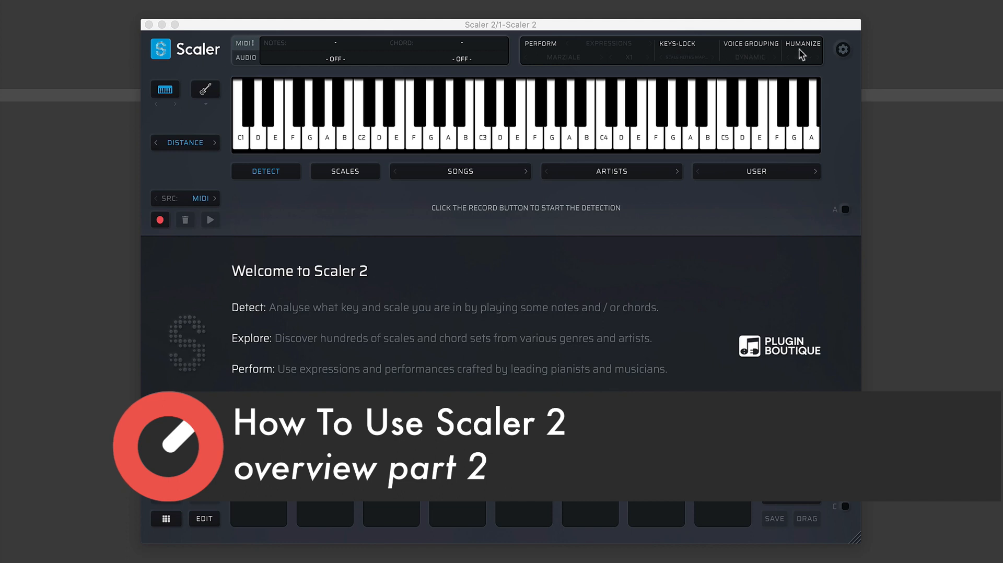
# Turn on Keys-Lock and set its mode to Scale Notes Mapped
pyautogui.click(677, 44)
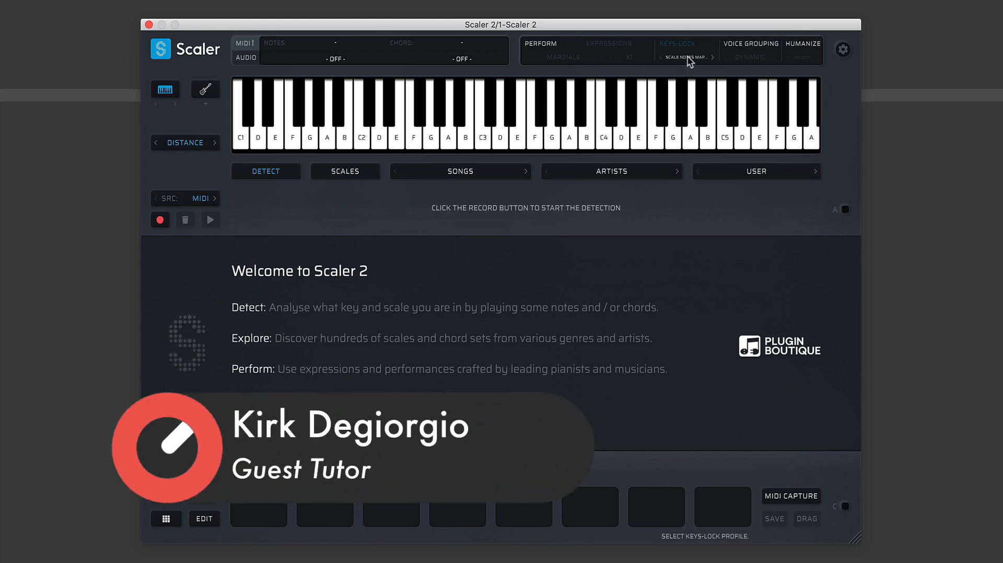
pyautogui.click(689, 59)
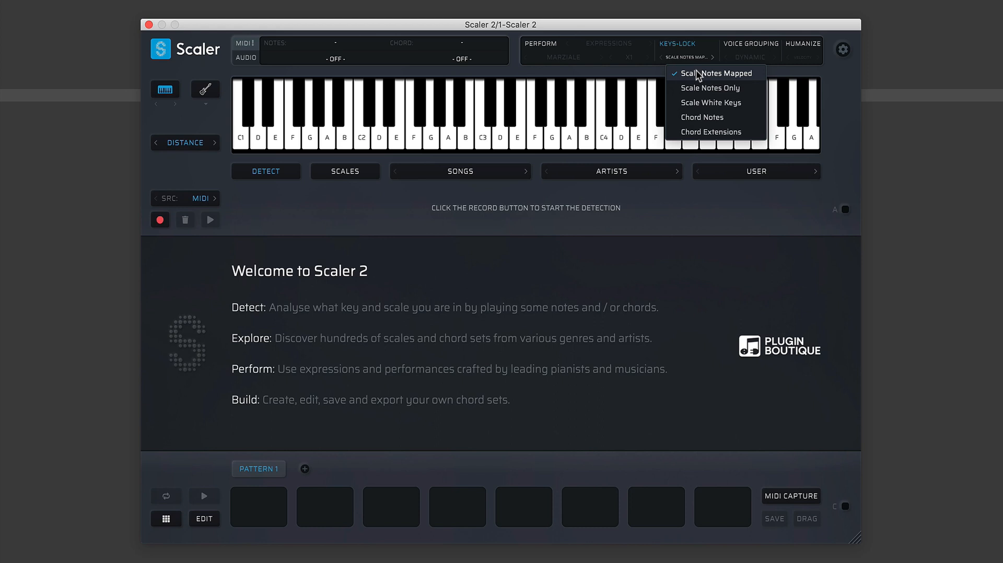
pyautogui.click(726, 72)
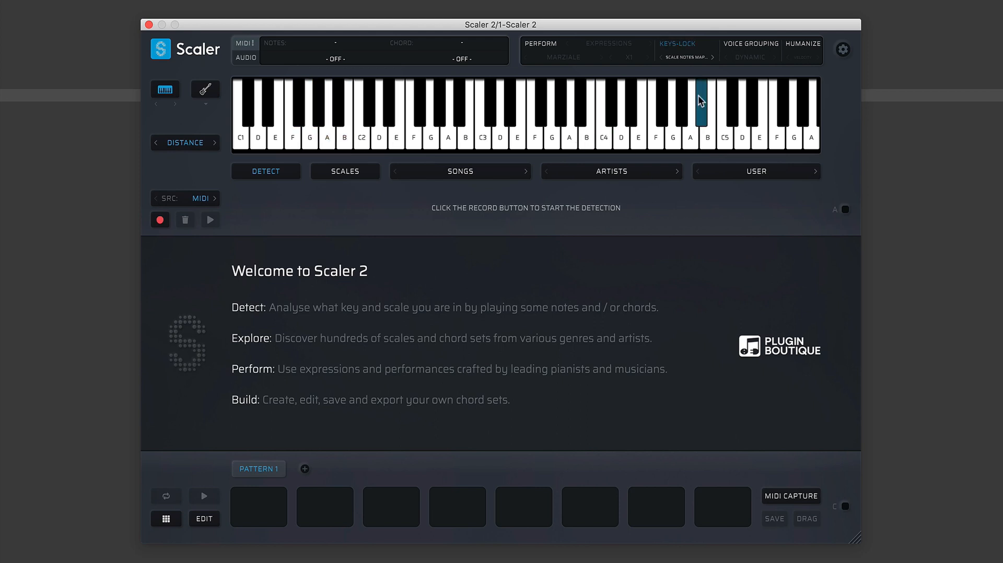
# Review the available Keys-Lock modes and switch the mode to Chord Notes
pyautogui.click(699, 59)
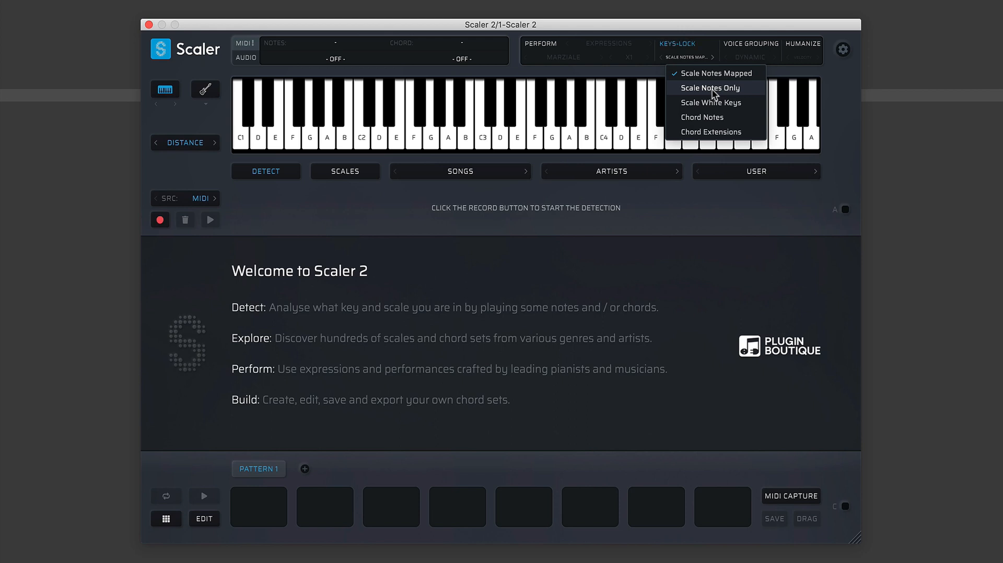
pyautogui.click(720, 192)
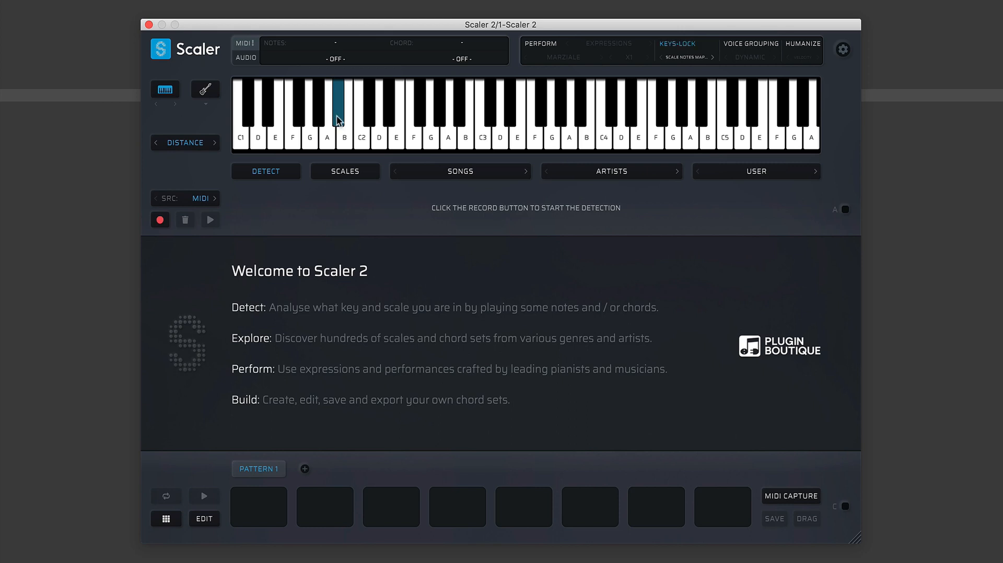
pyautogui.click(688, 56)
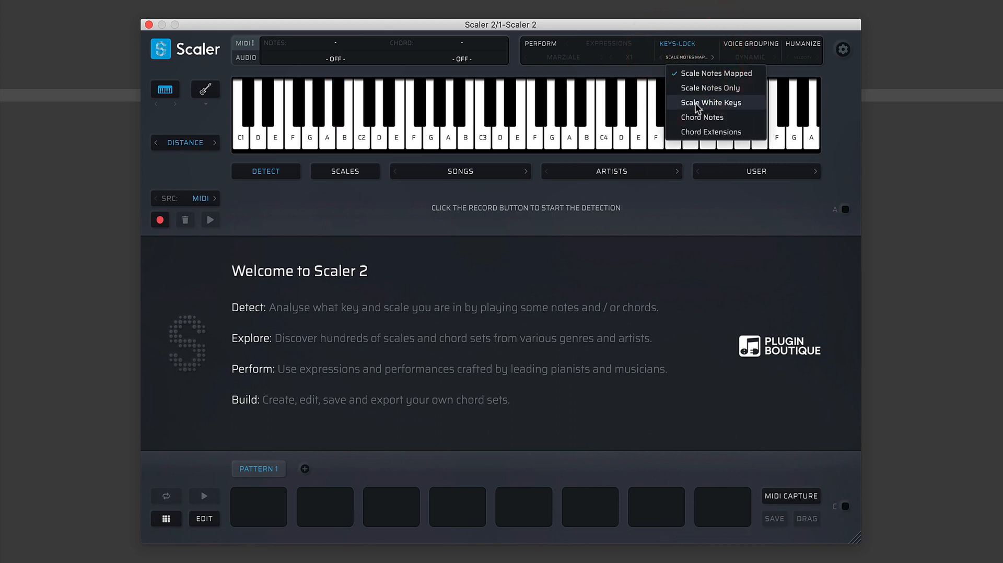
pyautogui.click(699, 199)
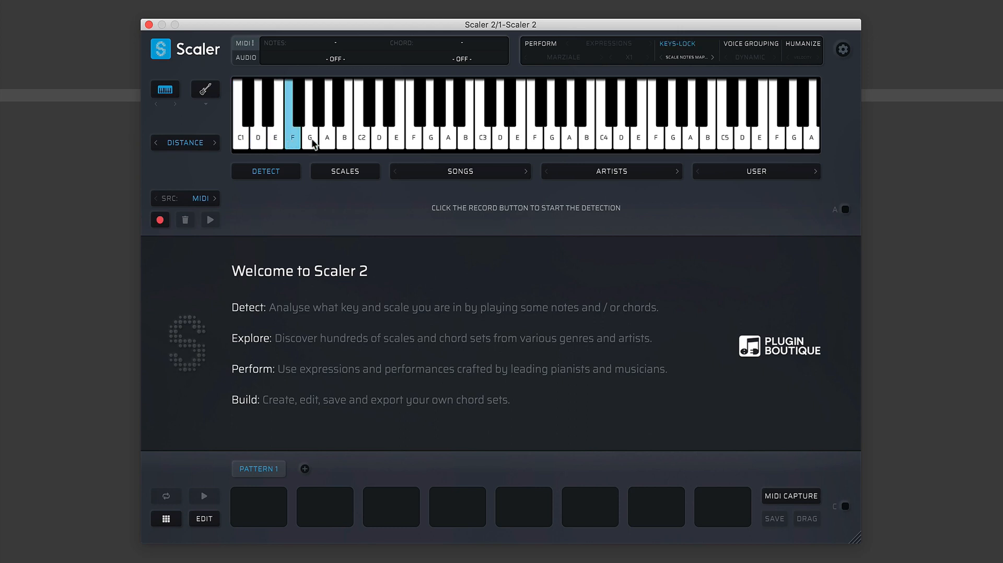
pyautogui.click(700, 59)
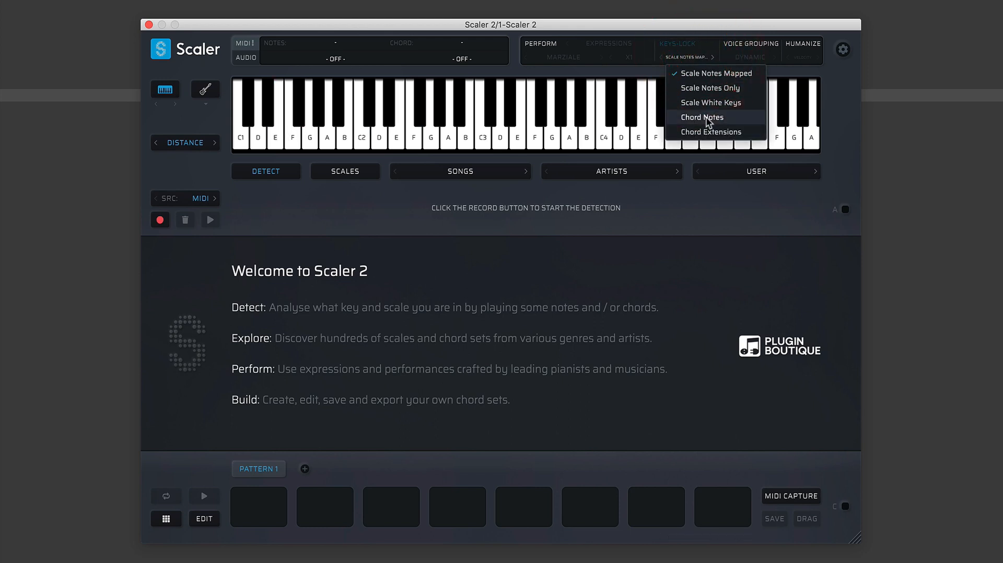
pyautogui.click(706, 118)
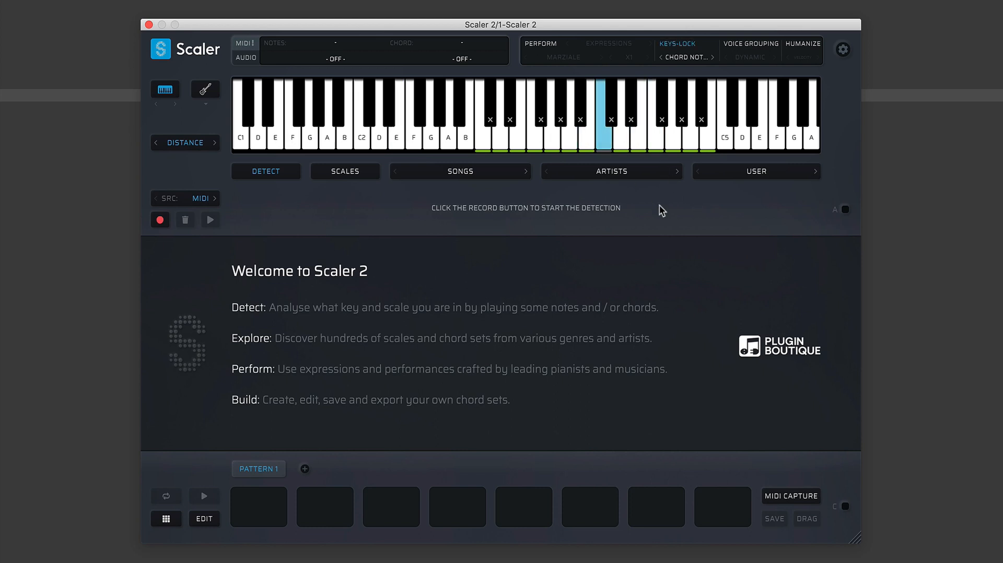
# Set the Keys-Lock mode to Chord Extensions and turn Keys-Lock off
pyautogui.click(686, 57)
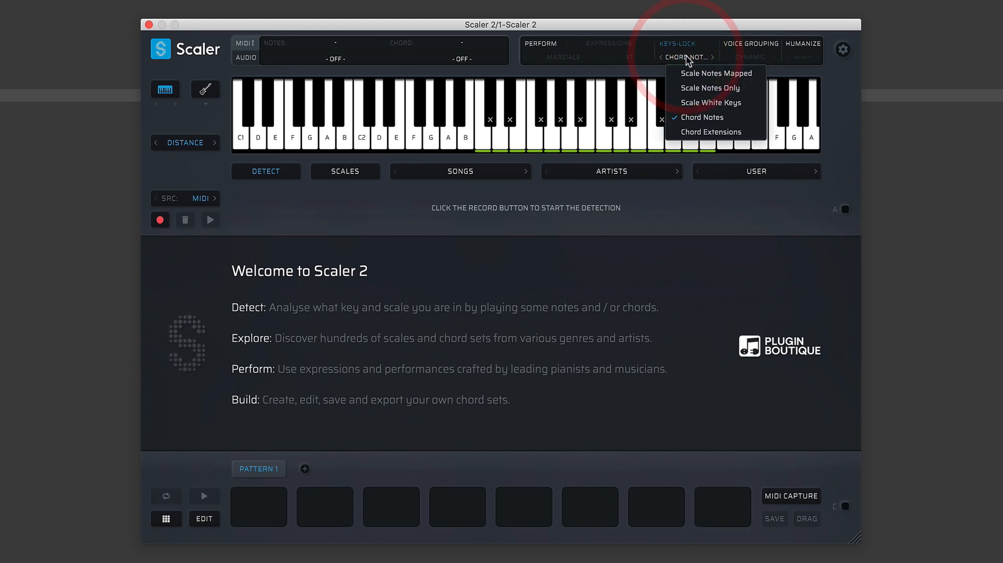
pyautogui.click(703, 131)
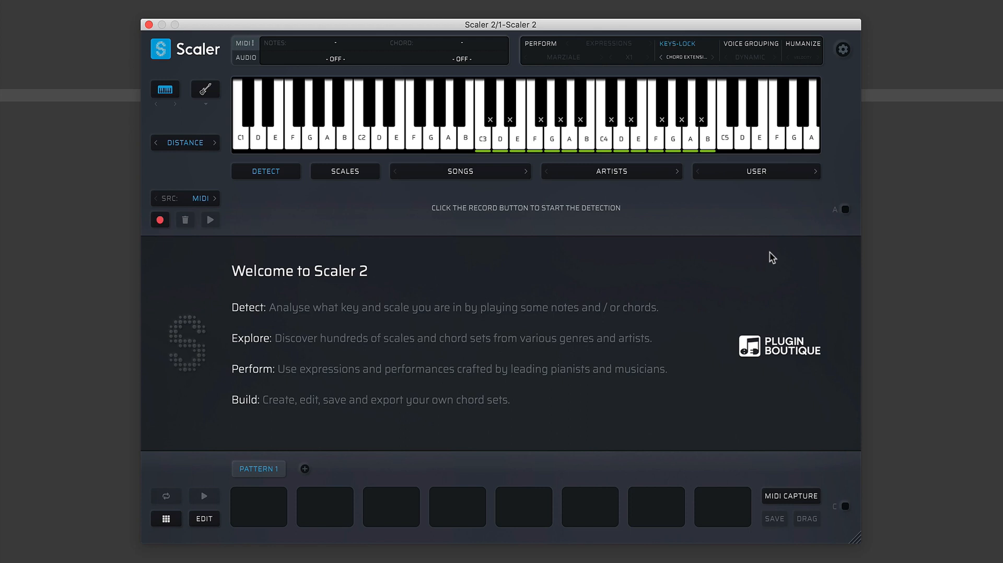
pyautogui.click(676, 46)
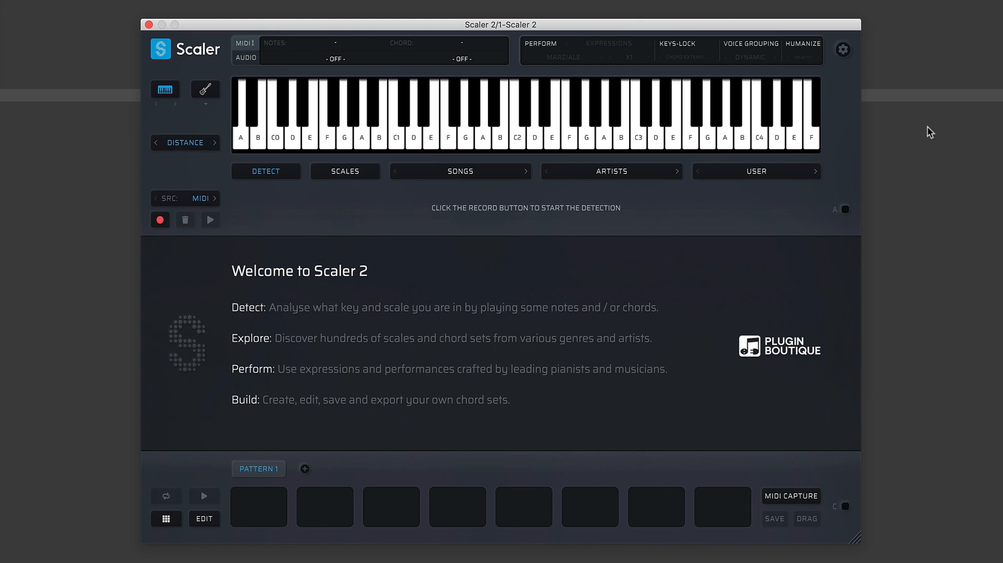
# Turn on Voice Grouping and examine the list of voicing modes while keeping Dynamic selected
pyautogui.click(751, 44)
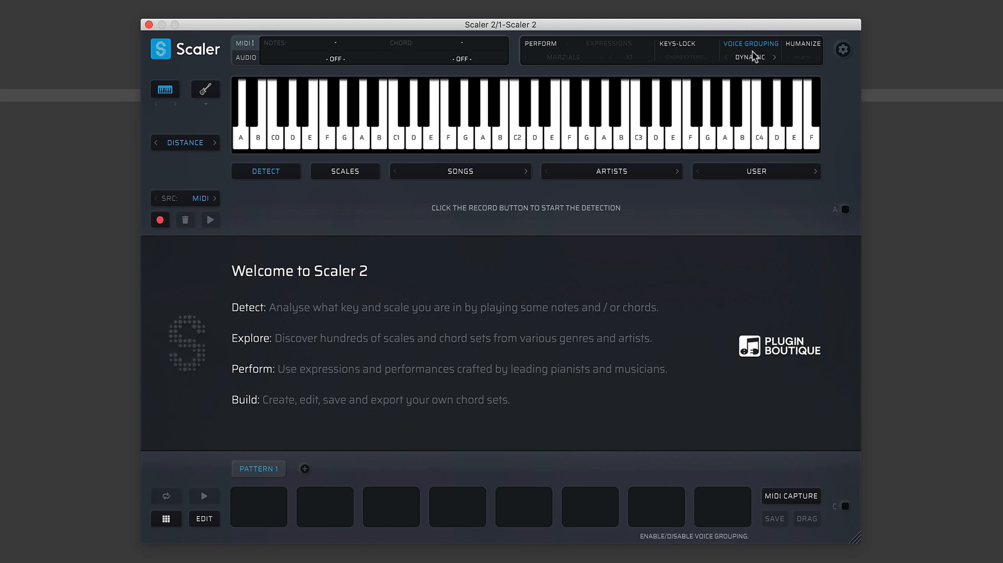
pyautogui.click(751, 56)
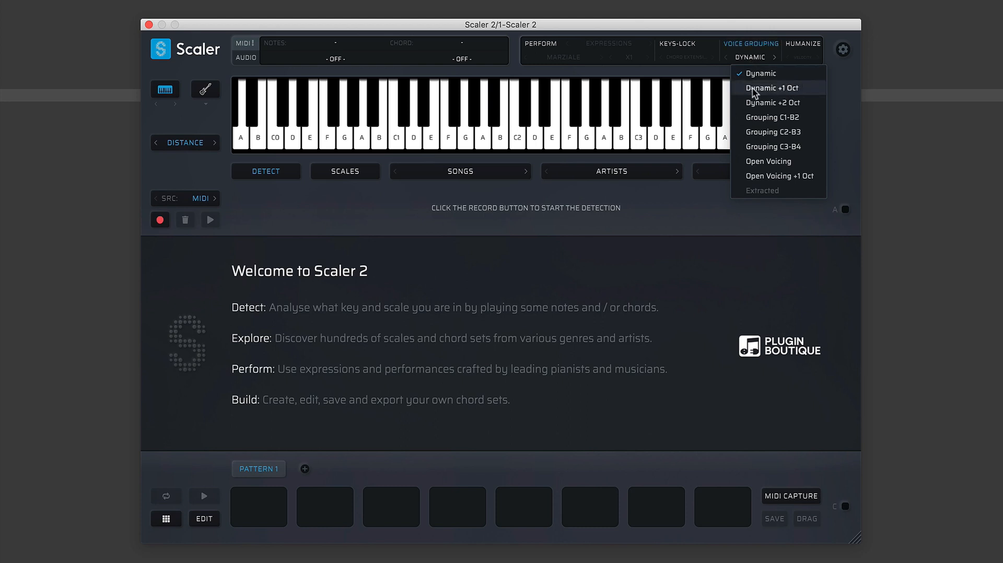
pyautogui.click(830, 90)
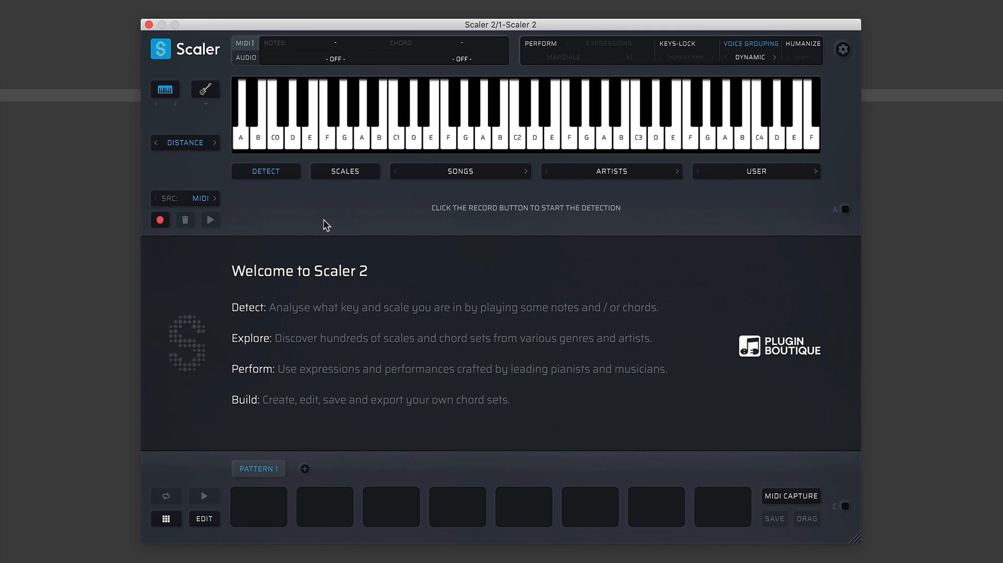
pyautogui.click(753, 58)
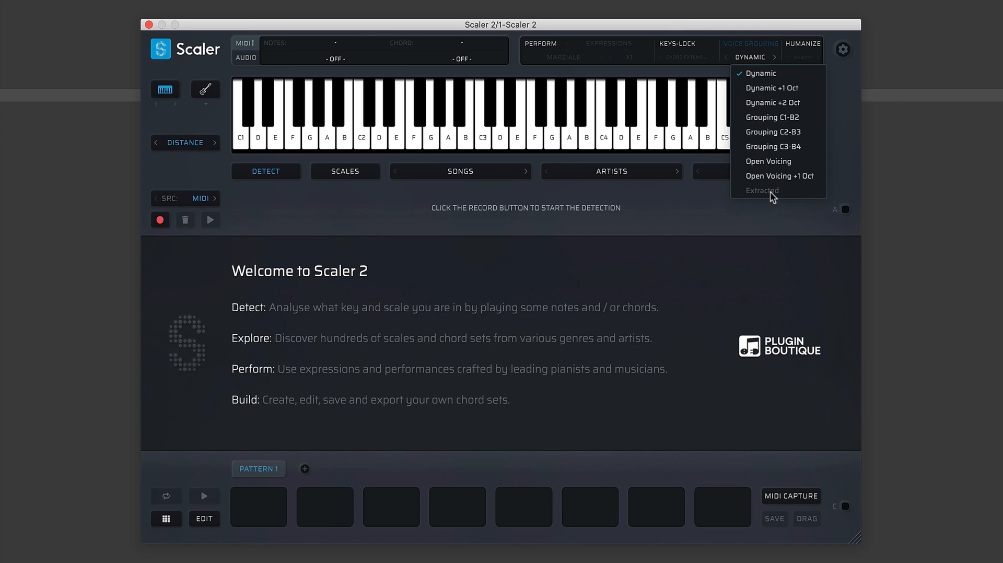
pyautogui.click(769, 209)
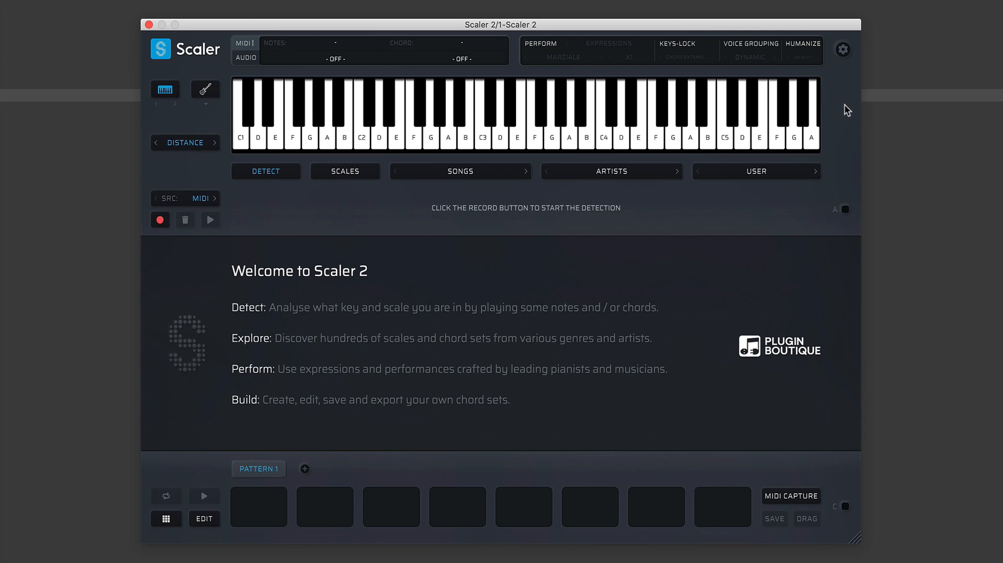
# Turn on Humanize and set its mode to Timing
pyautogui.click(808, 45)
pyautogui.click(803, 57)
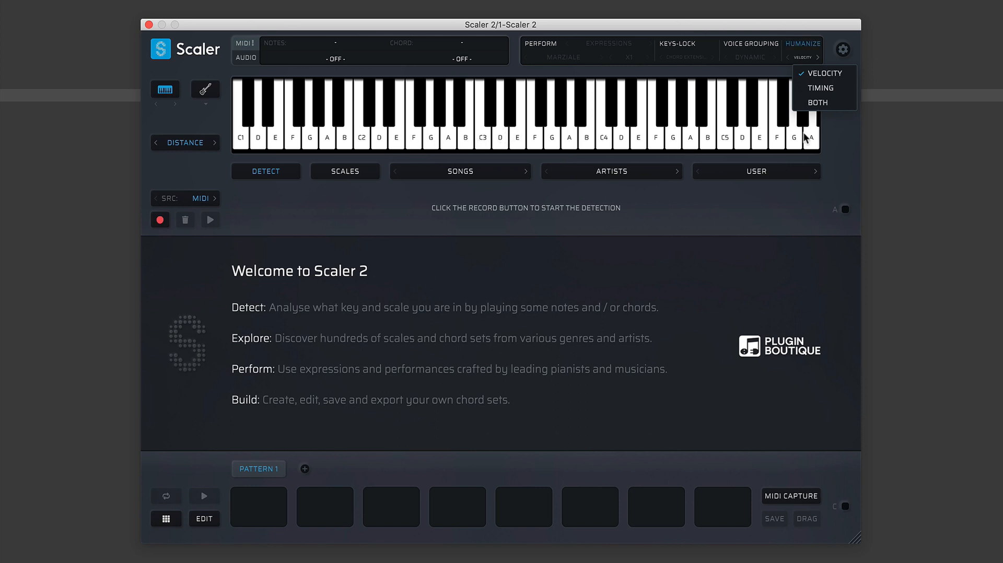
pyautogui.click(835, 89)
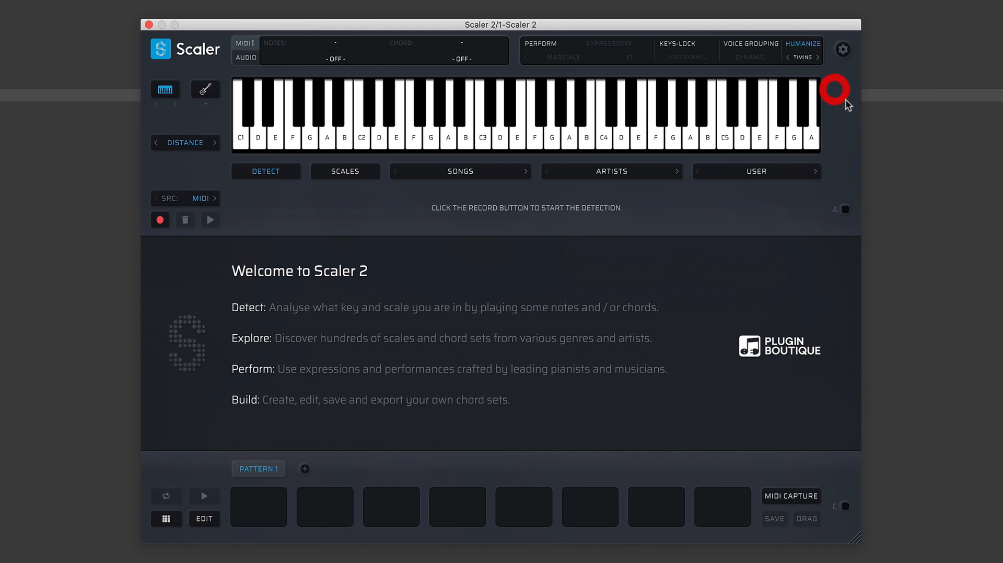
# Change the Humanize mode to Both so velocity and timing are humanized together
pyautogui.click(807, 58)
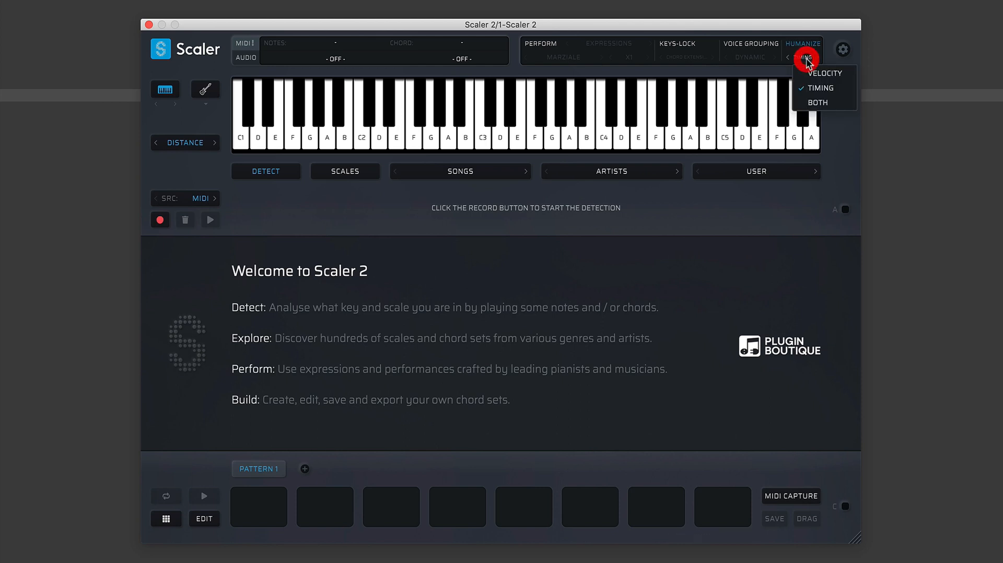
pyautogui.click(824, 103)
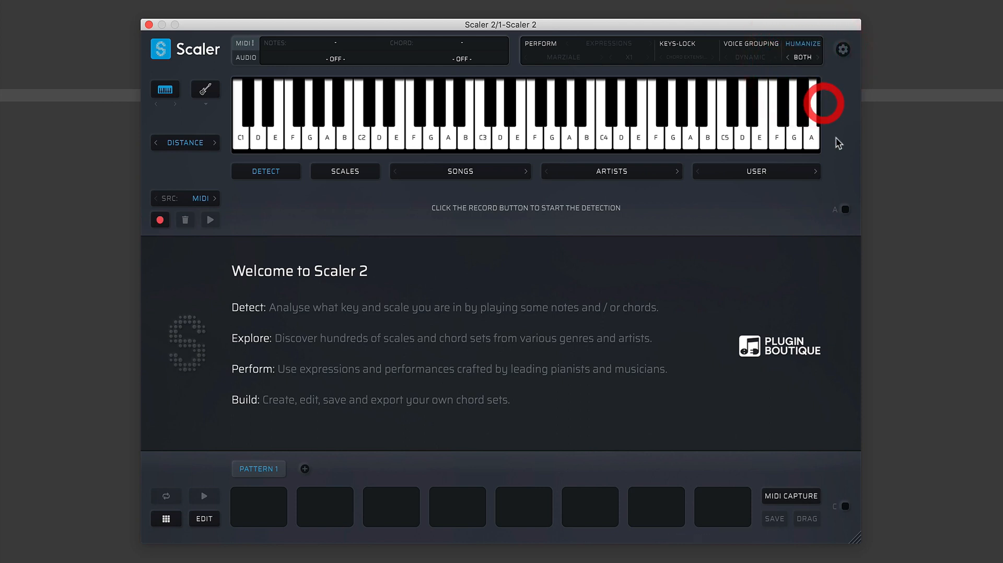
pyautogui.click(800, 58)
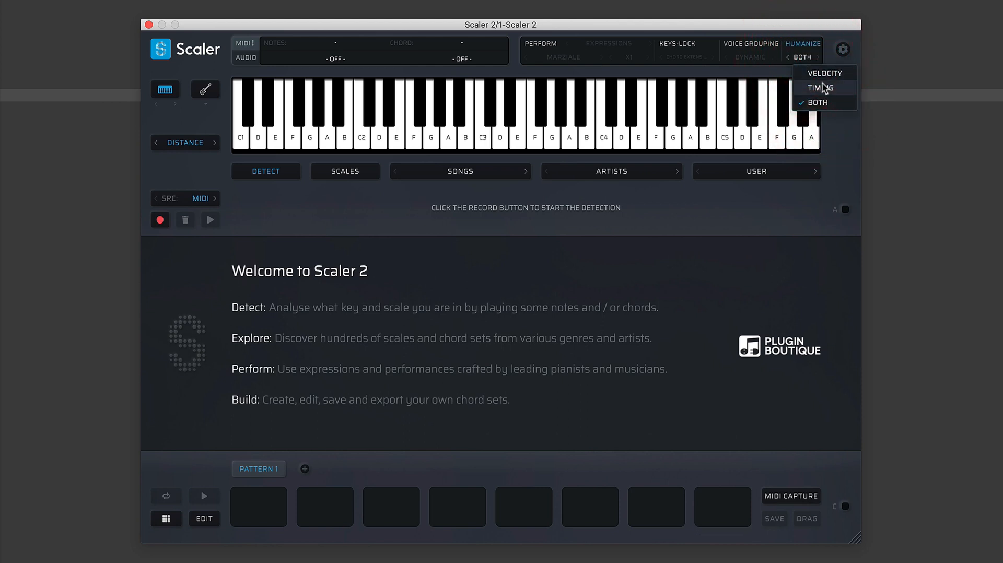
pyautogui.click(826, 103)
pyautogui.click(845, 128)
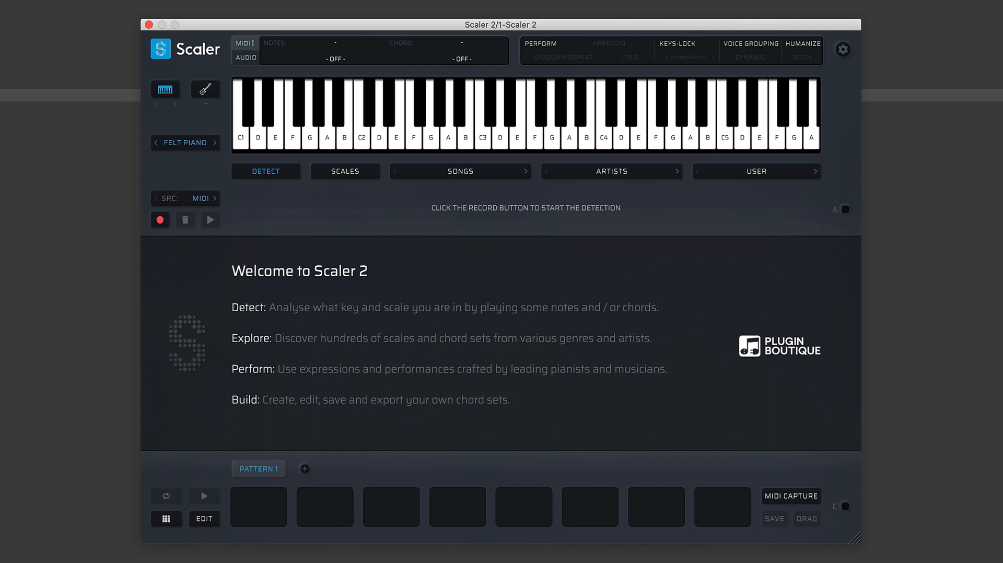
# Look through the Playback, Preferences and Session settings, including the options for synchronizing instances, and close them
pyautogui.click(843, 51)
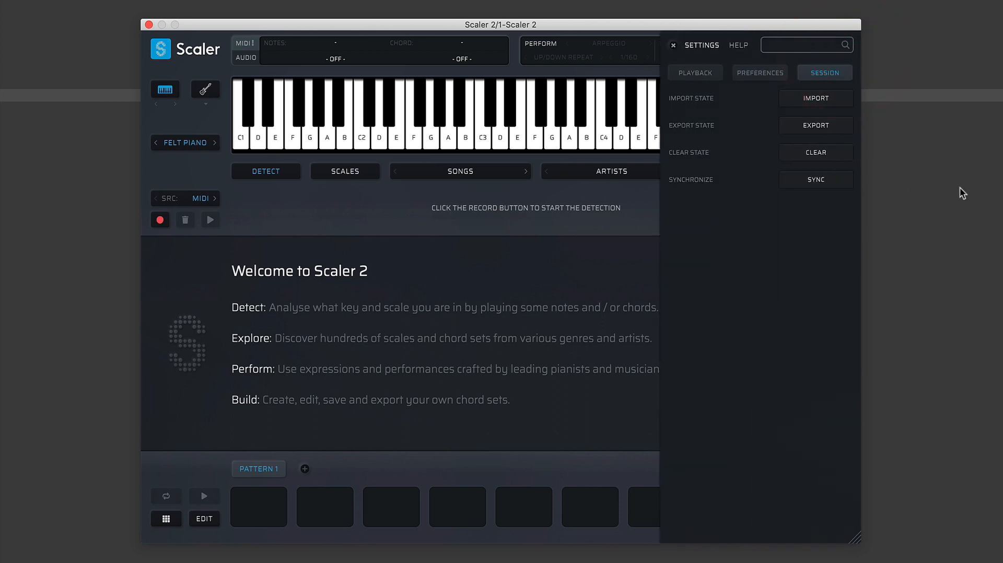
pyautogui.click(703, 75)
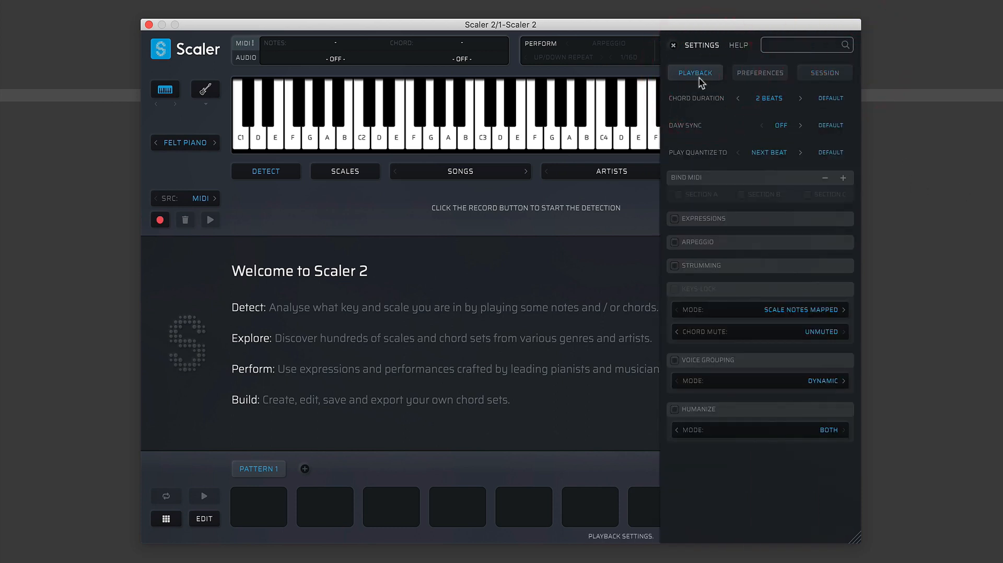
pyautogui.click(746, 76)
pyautogui.click(820, 73)
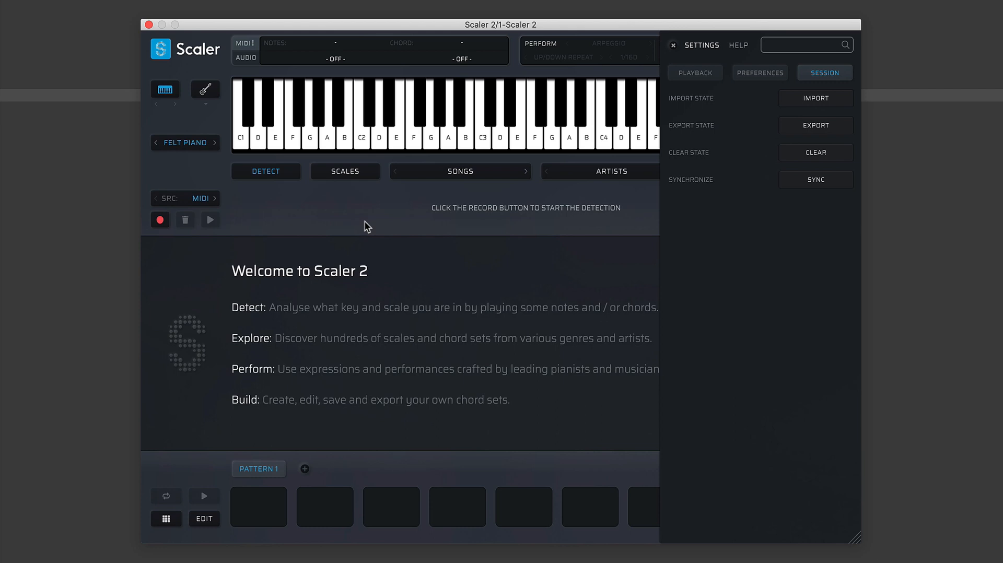
pyautogui.click(815, 179)
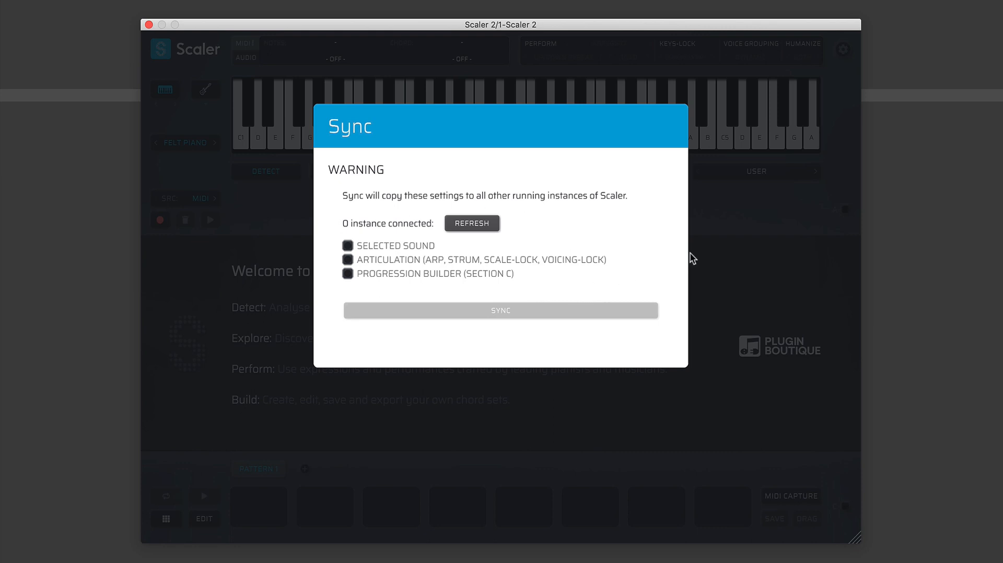
pyautogui.click(775, 230)
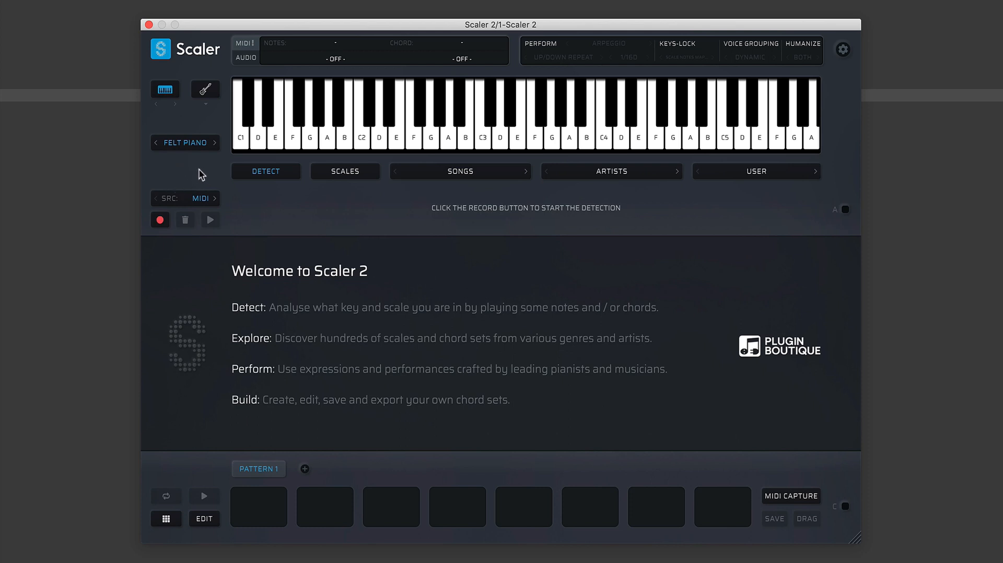
# Switch the detection source to Audio and back to MIDI
pyautogui.click(199, 199)
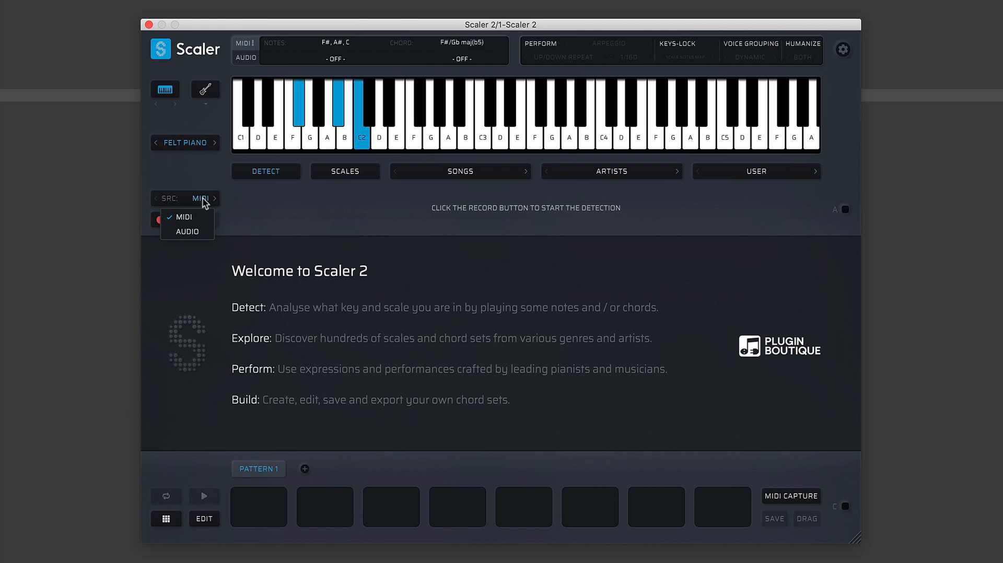
pyautogui.click(196, 231)
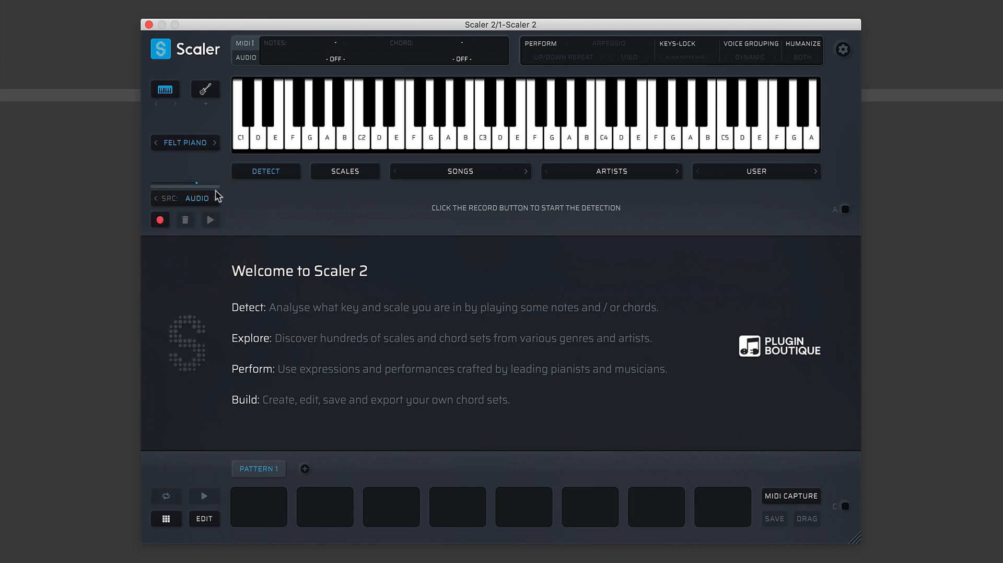
pyautogui.click(167, 200)
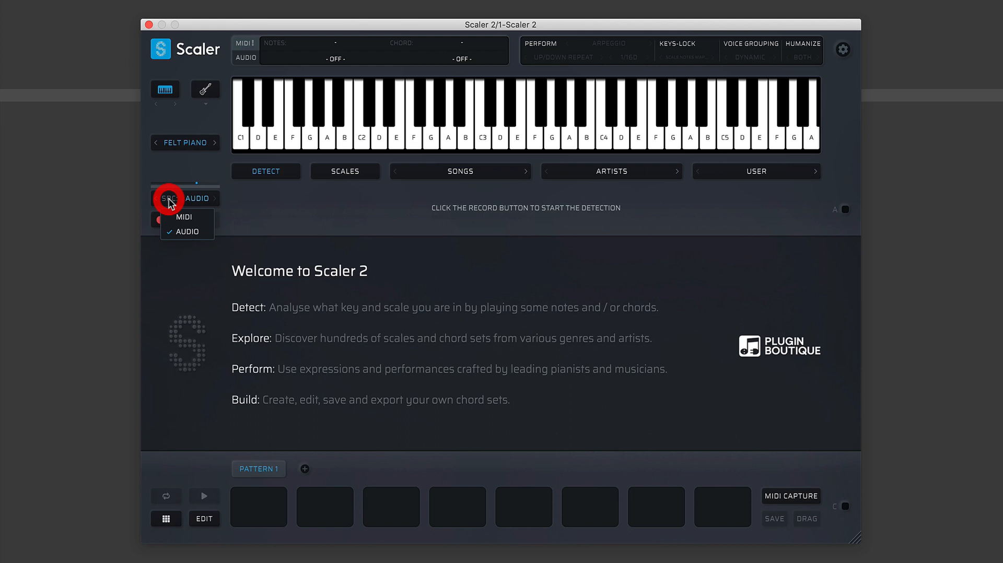
pyautogui.click(189, 220)
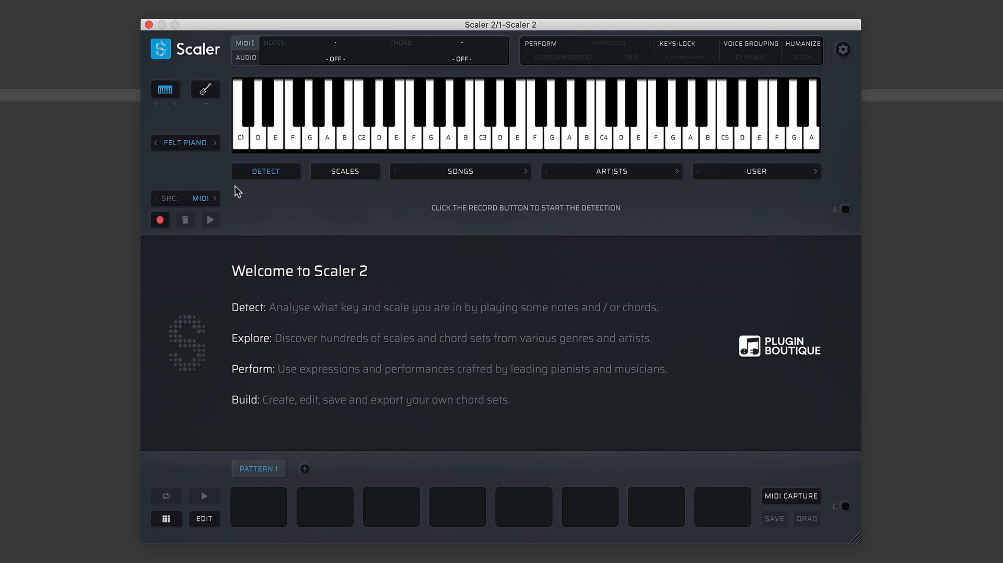
# Record a MIDI chord for detection, clear the resulting analysis and stop recording
pyautogui.click(160, 220)
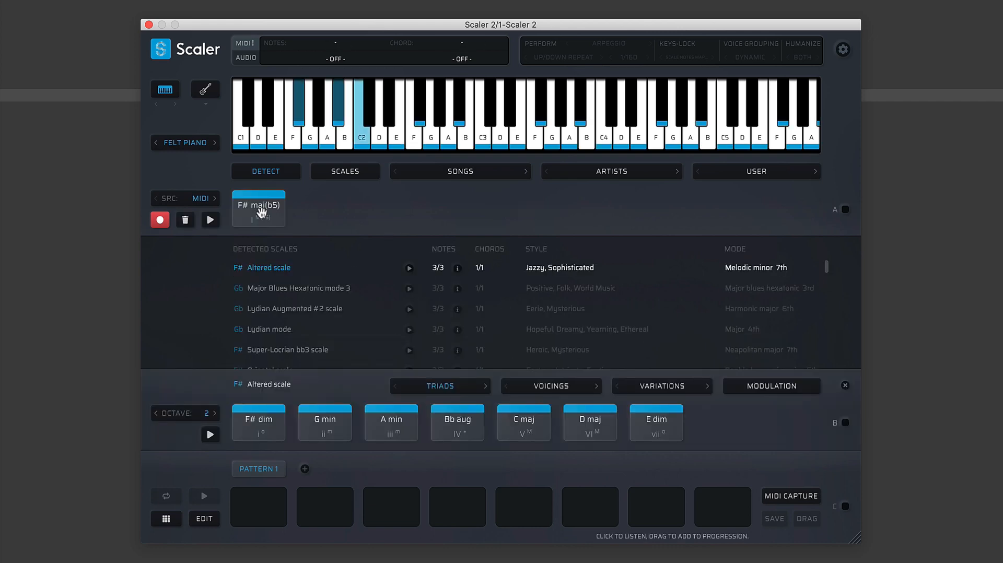
pyautogui.click(185, 220)
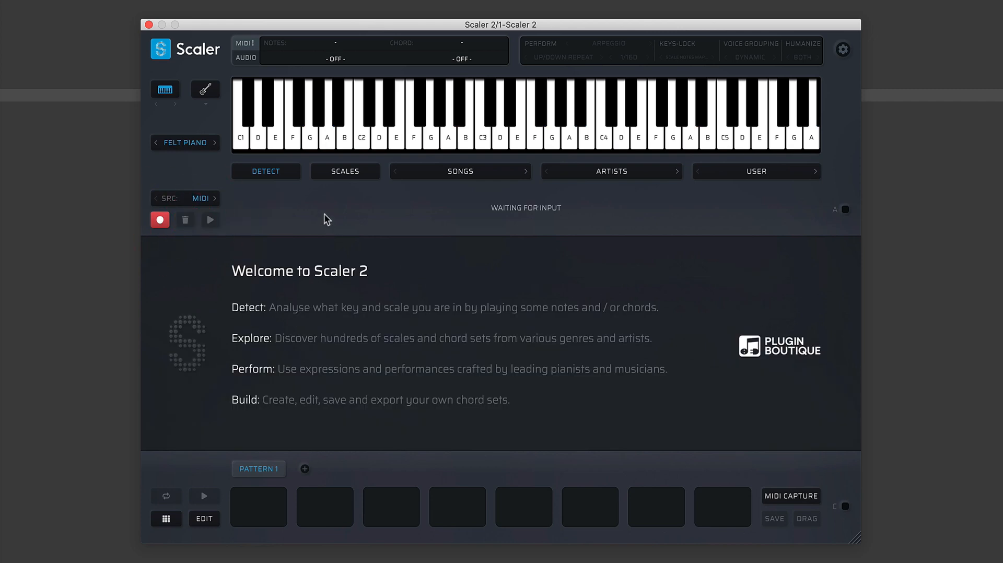
pyautogui.click(160, 220)
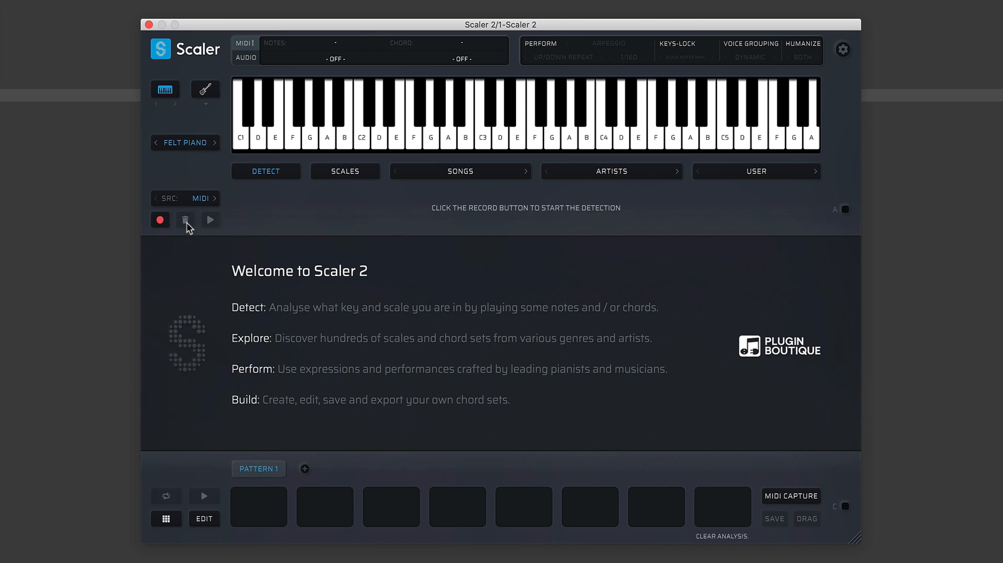
# Record the MIDI chords D min, F dim and F maj for detection and play back the detected progression
pyautogui.click(160, 220)
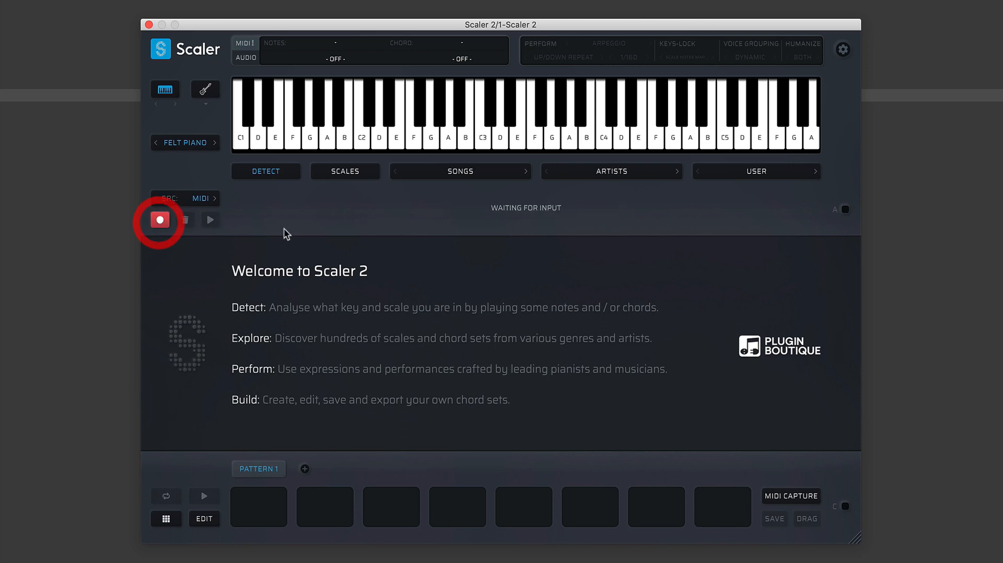
pyautogui.click(186, 221)
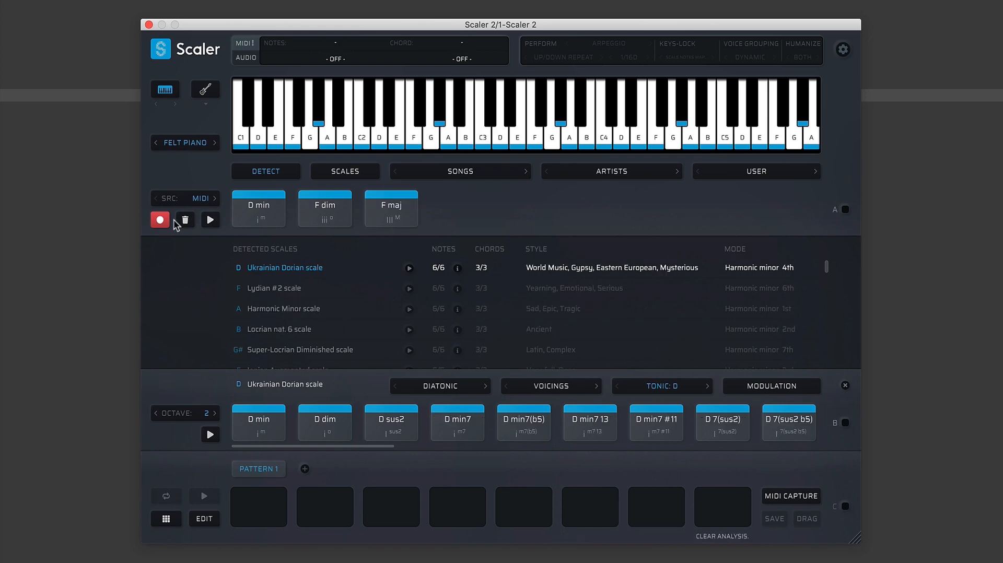
pyautogui.click(211, 221)
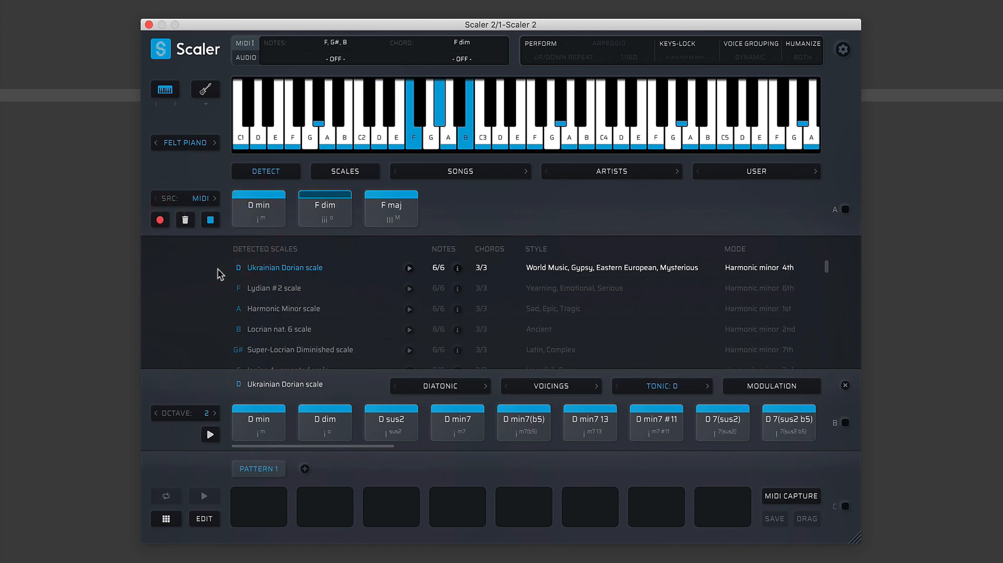
pyautogui.click(210, 220)
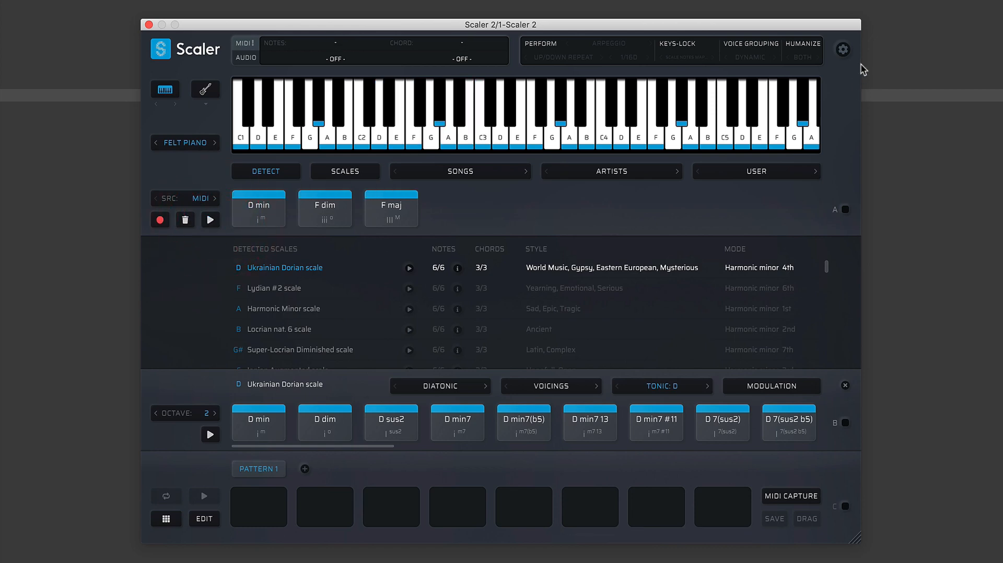
# Set the chord duration to 1 beat in the playback settings and audition the detected progression with it
pyautogui.click(843, 49)
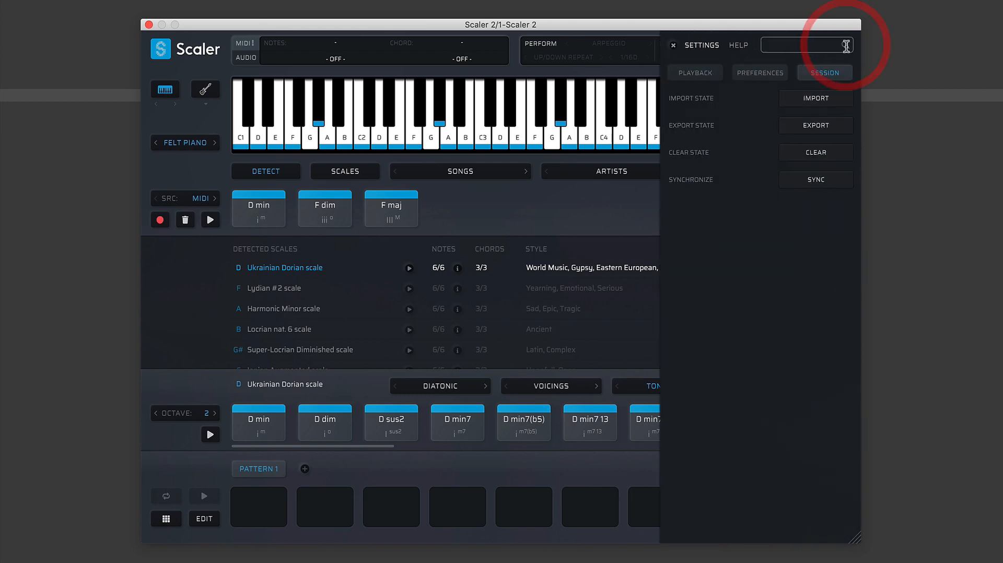
pyautogui.click(696, 73)
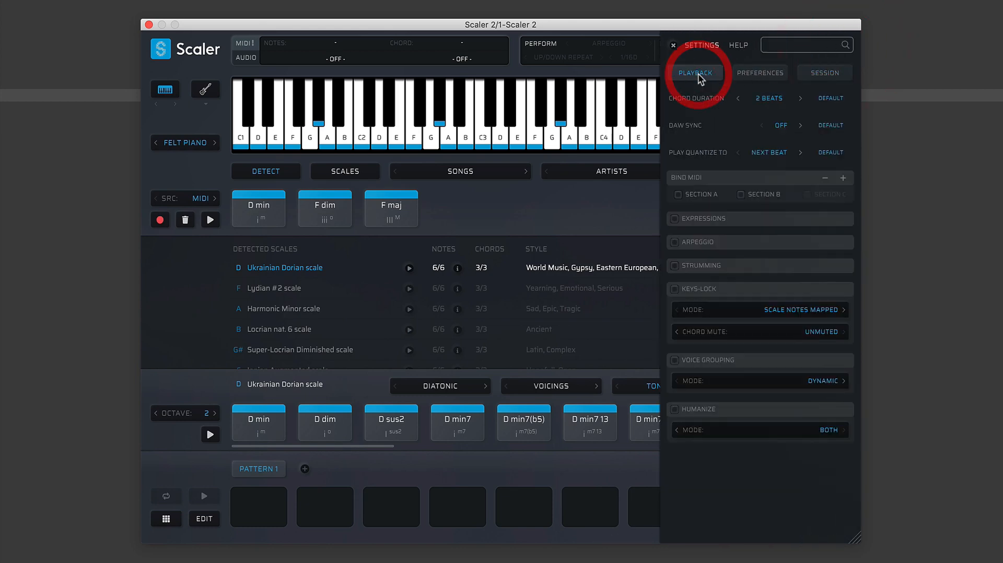
pyautogui.click(768, 98)
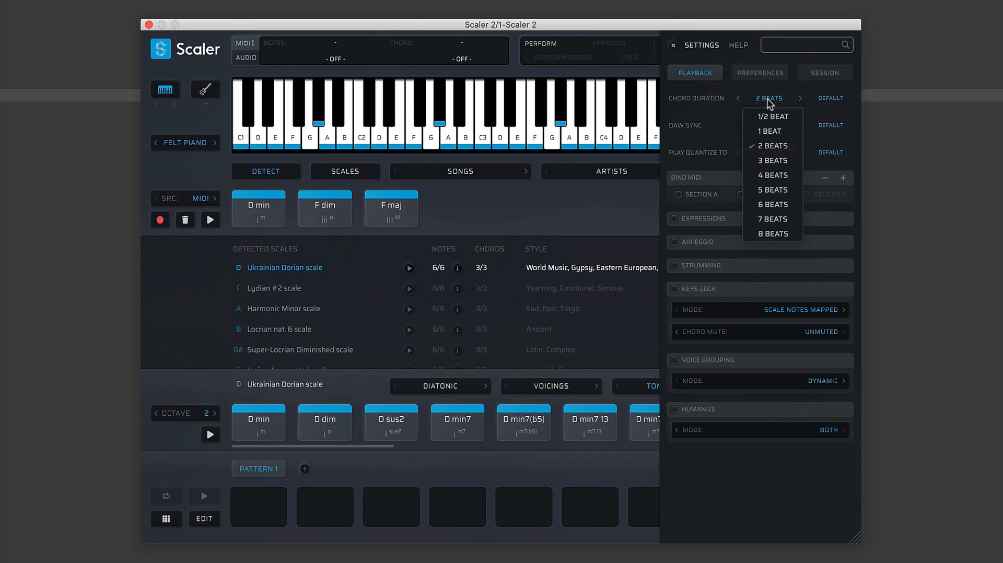
pyautogui.click(772, 131)
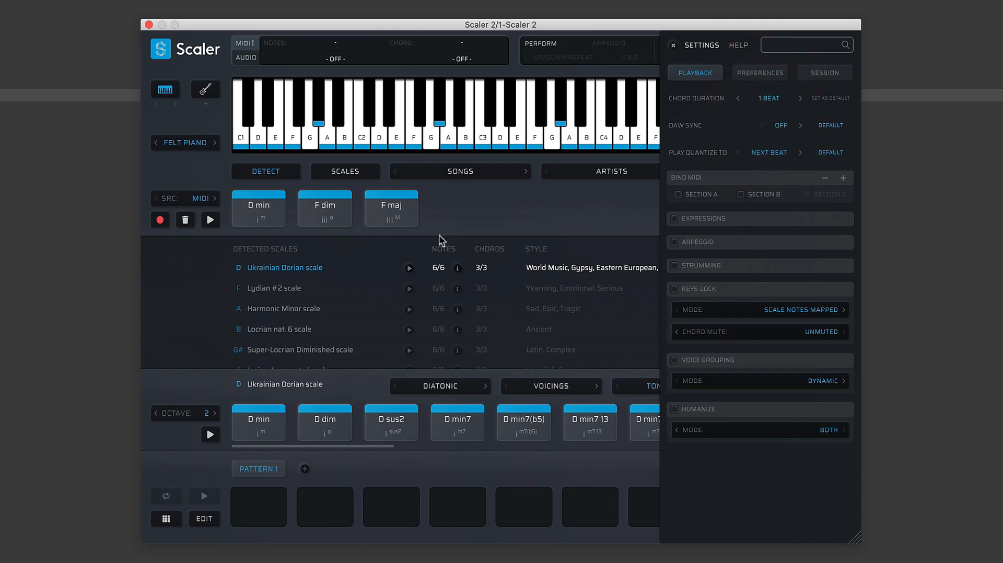
pyautogui.click(210, 219)
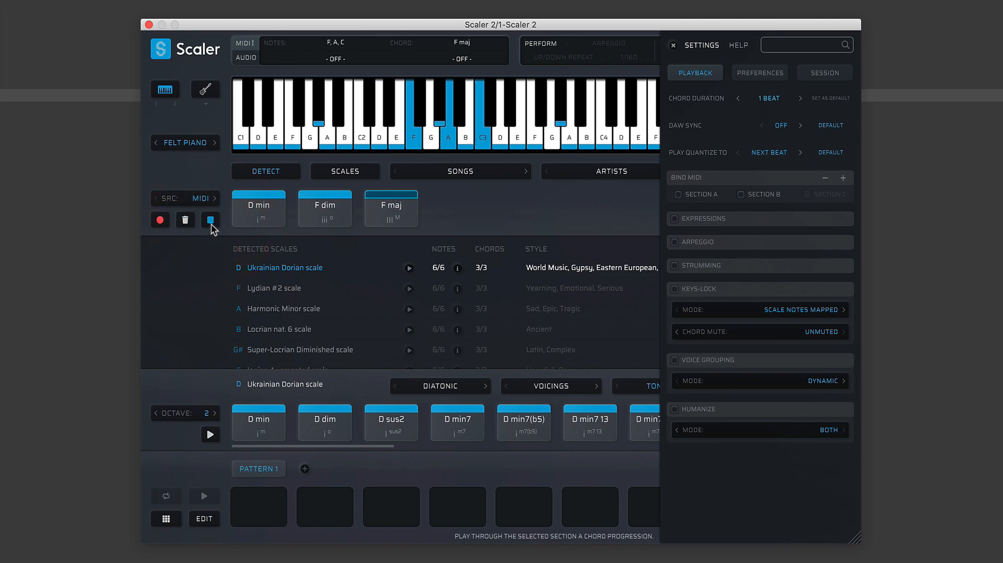
pyautogui.click(210, 220)
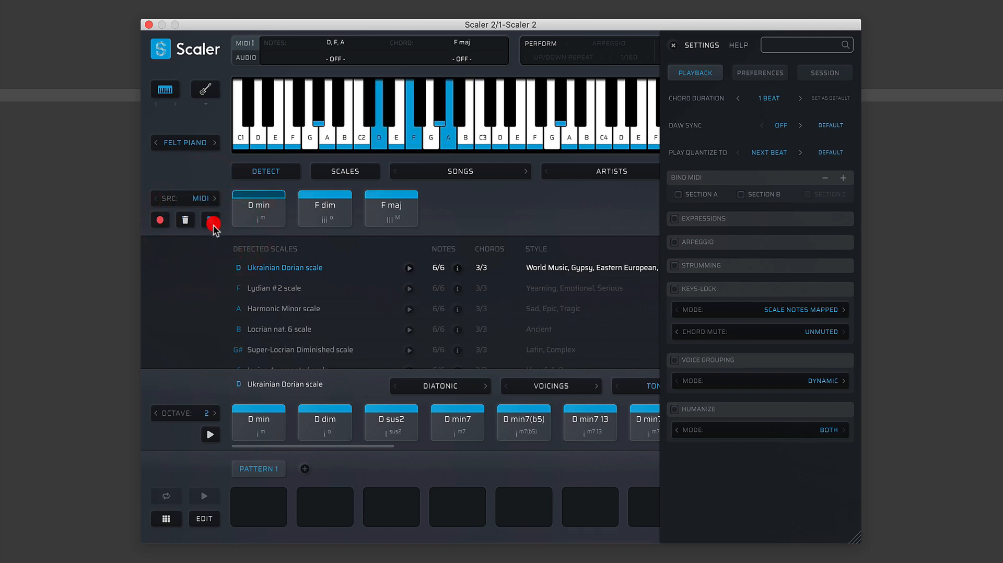
# Set the chord duration to 4 beats, auditioning it on the detected progression, and clear the recorded chord analysis
pyautogui.click(769, 98)
pyautogui.click(781, 180)
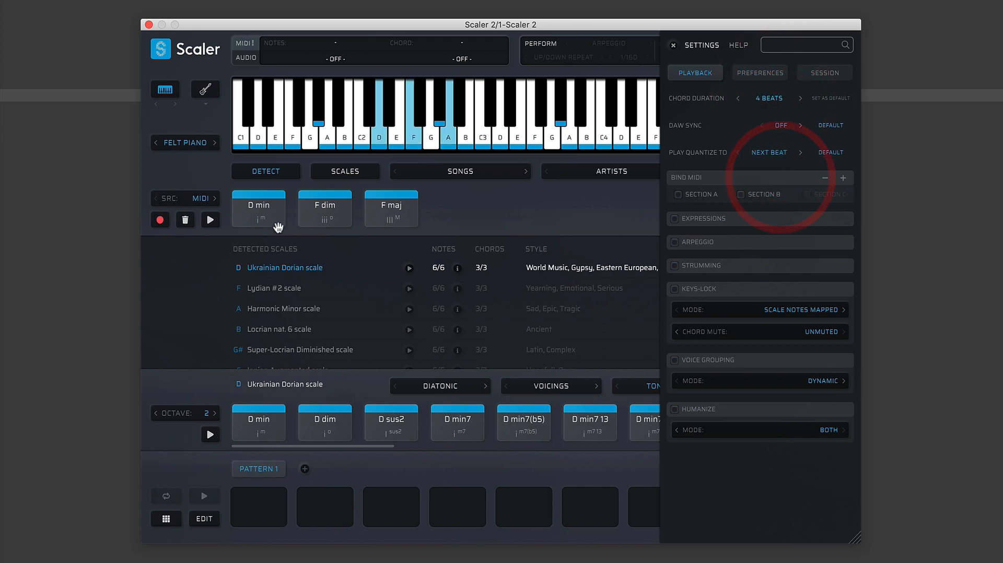
pyautogui.click(210, 219)
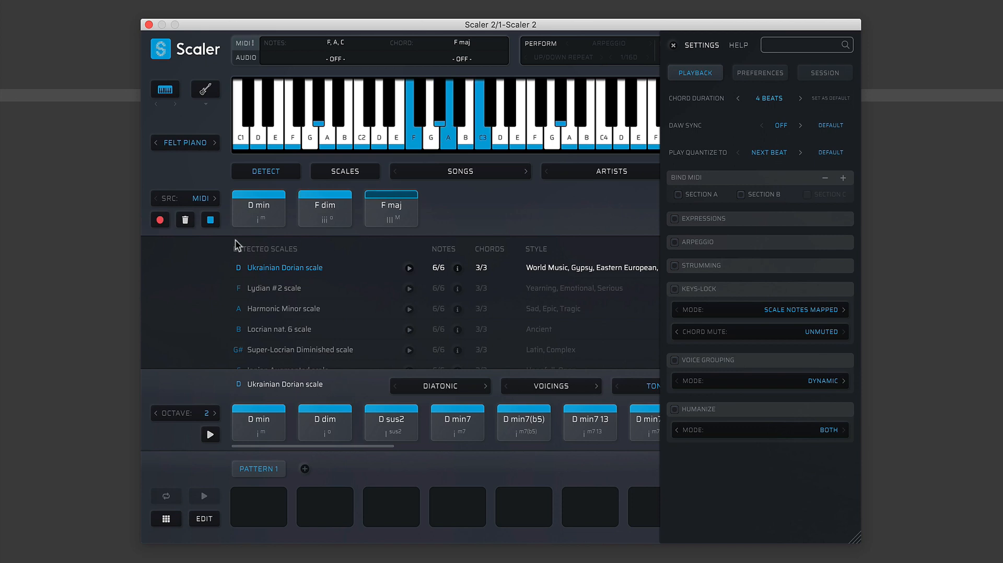
pyautogui.click(210, 220)
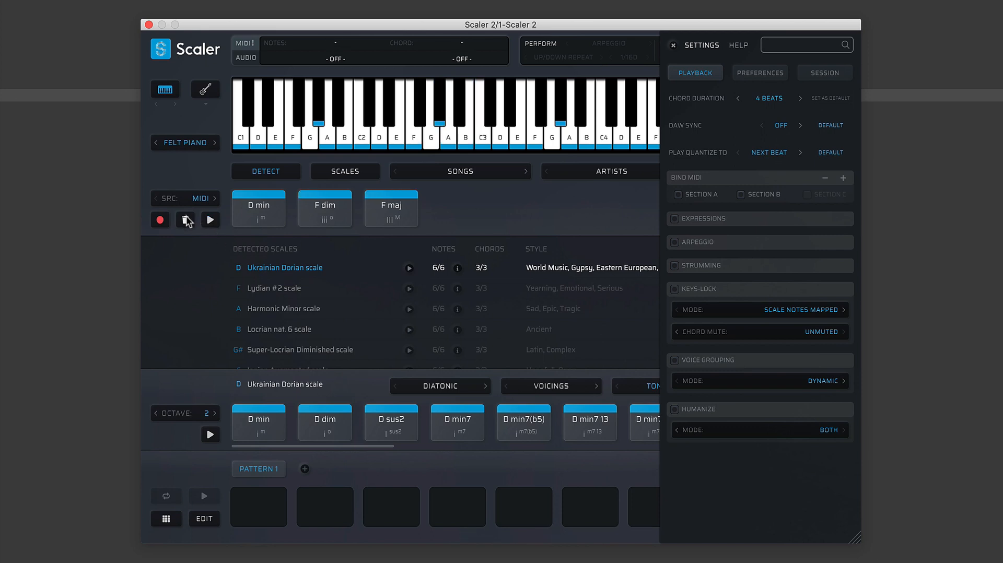
pyautogui.click(187, 221)
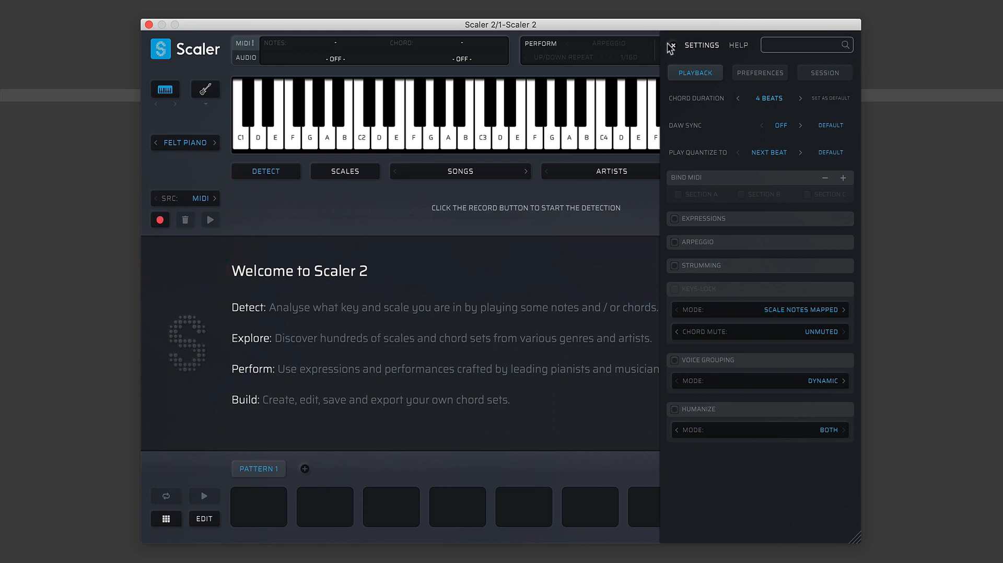
pyautogui.click(673, 46)
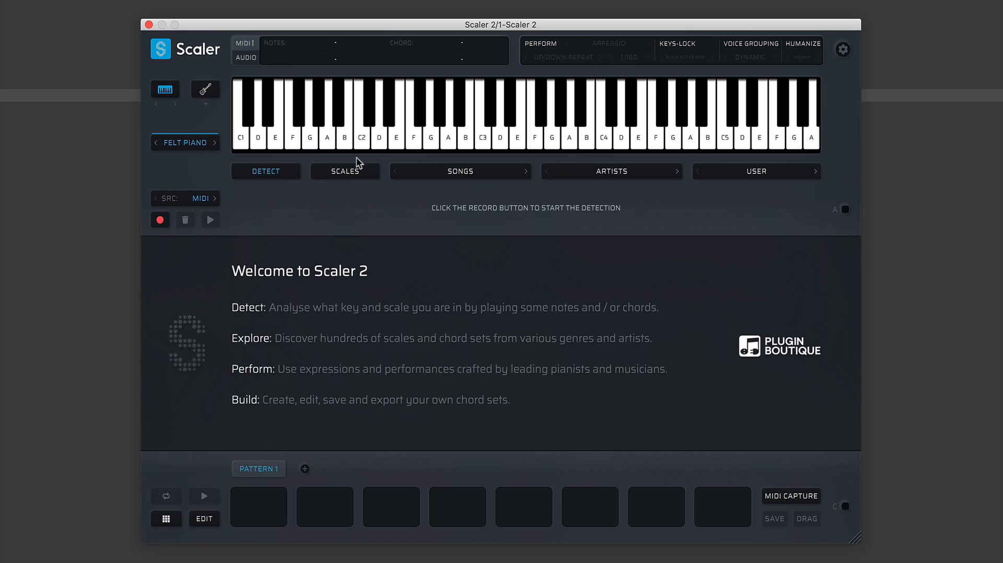
# Show the list of available scales and filter it to the root note E
pyautogui.click(344, 170)
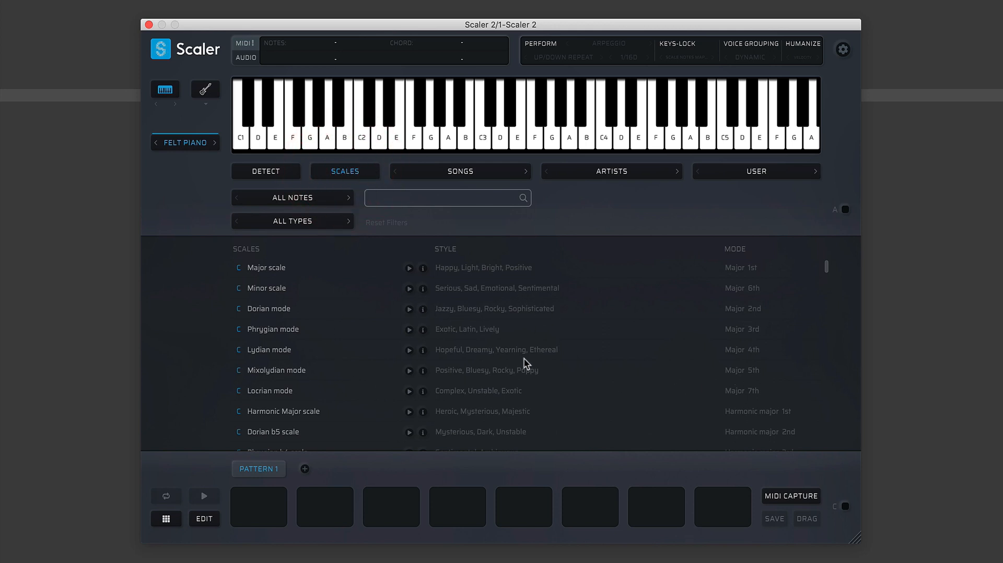
pyautogui.scroll(-5, 353, 361)
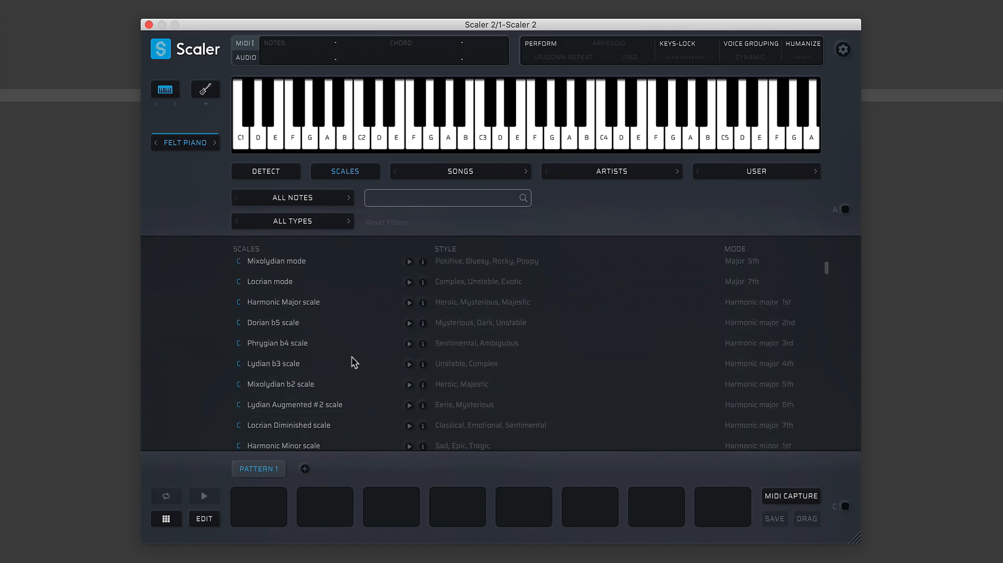
pyautogui.scroll(-10, 353, 359)
pyautogui.scroll(15, 352, 360)
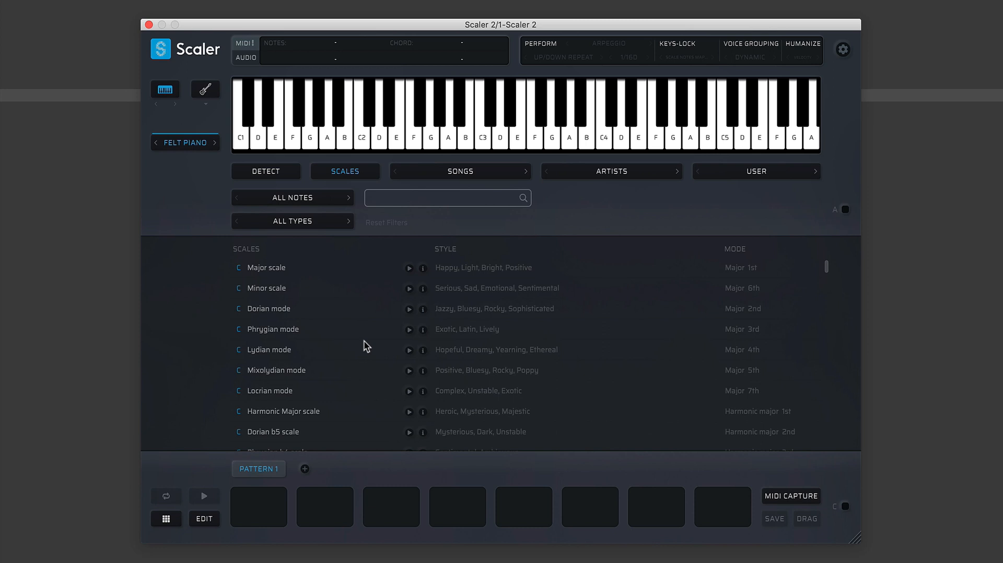
pyautogui.click(303, 201)
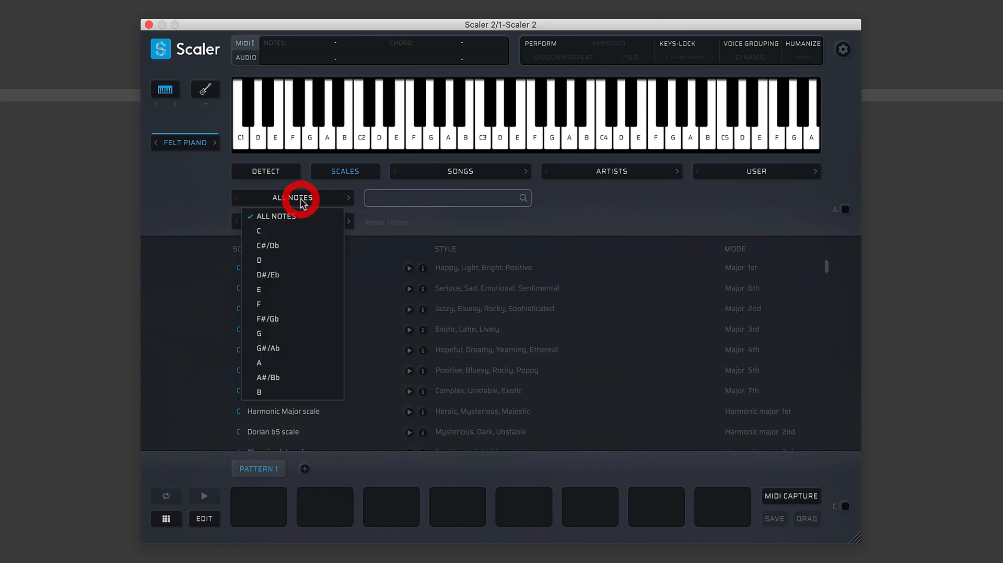
pyautogui.click(300, 289)
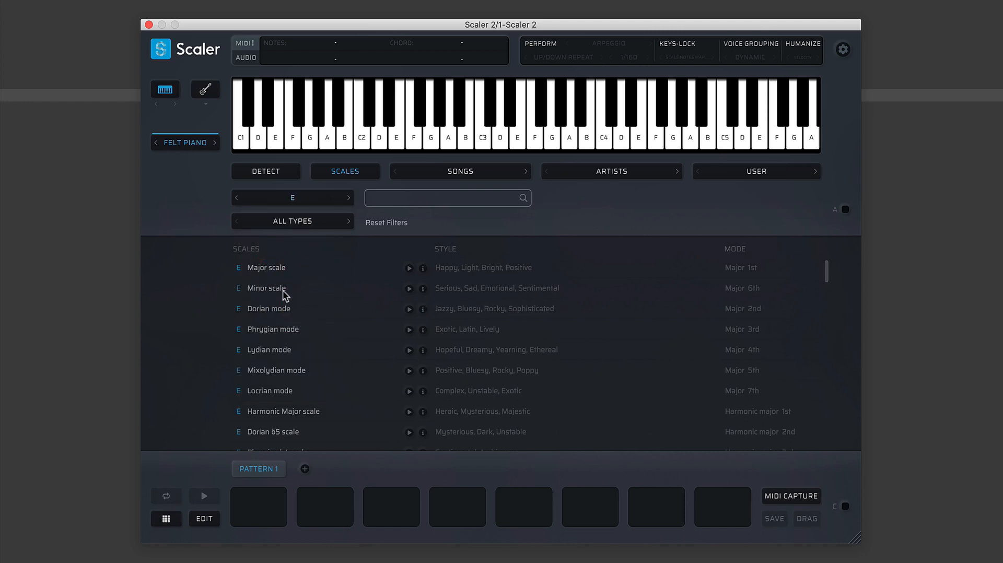
pyautogui.scroll(-12, 325, 400)
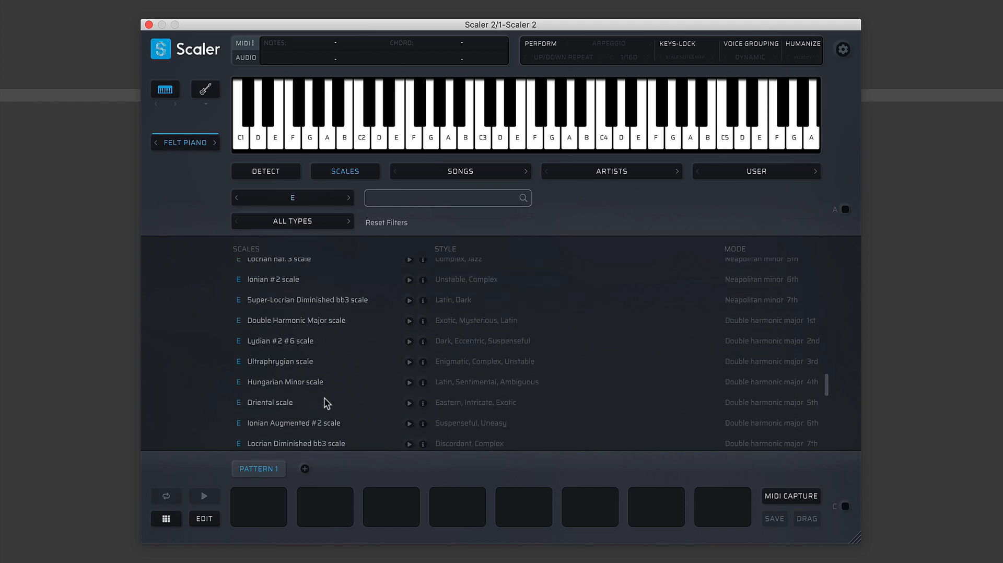
pyautogui.scroll(12, 327, 403)
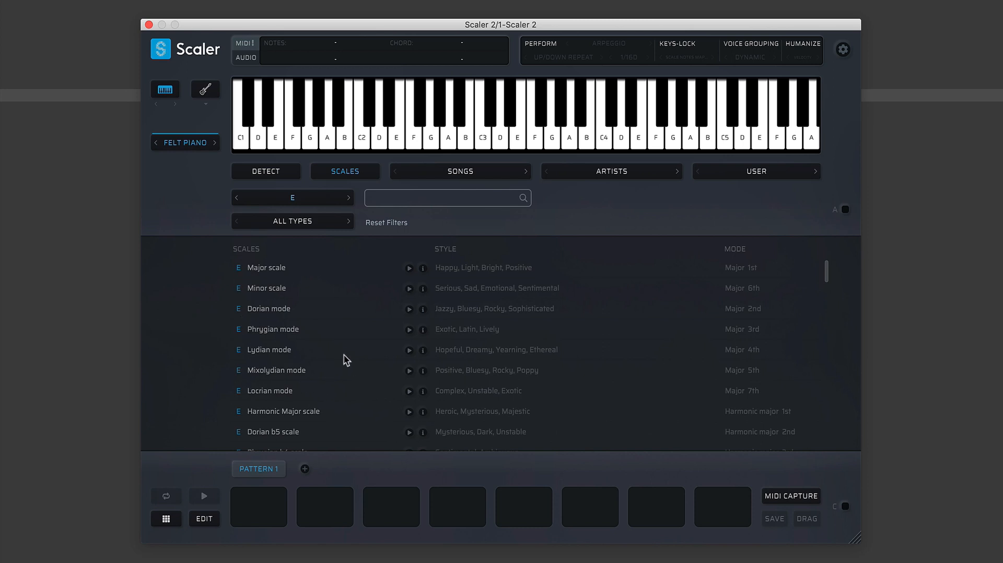
# Filter the scale types to Major scale and select the E Major scale to load its chords
pyautogui.click(292, 221)
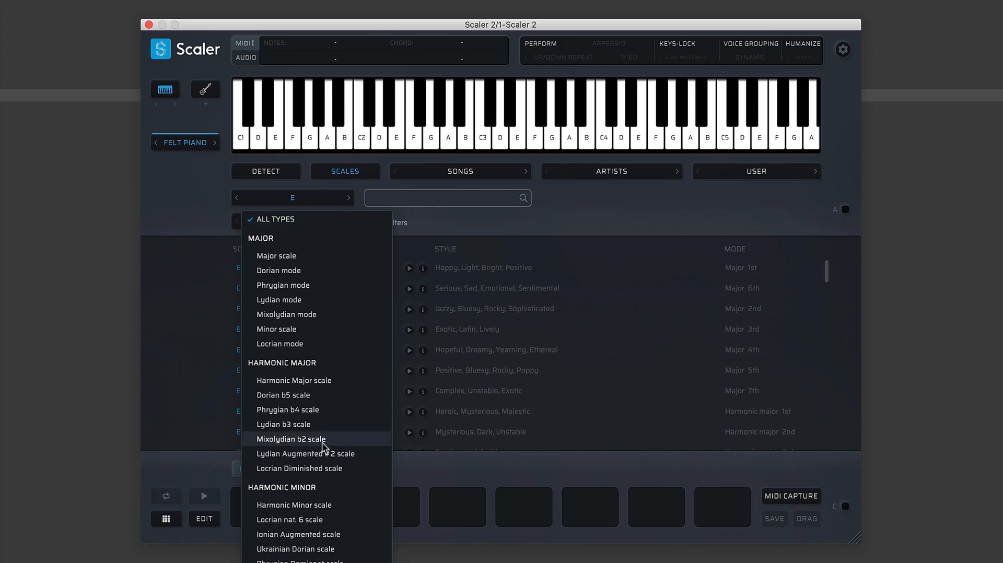
pyautogui.scroll(-12, 316, 366)
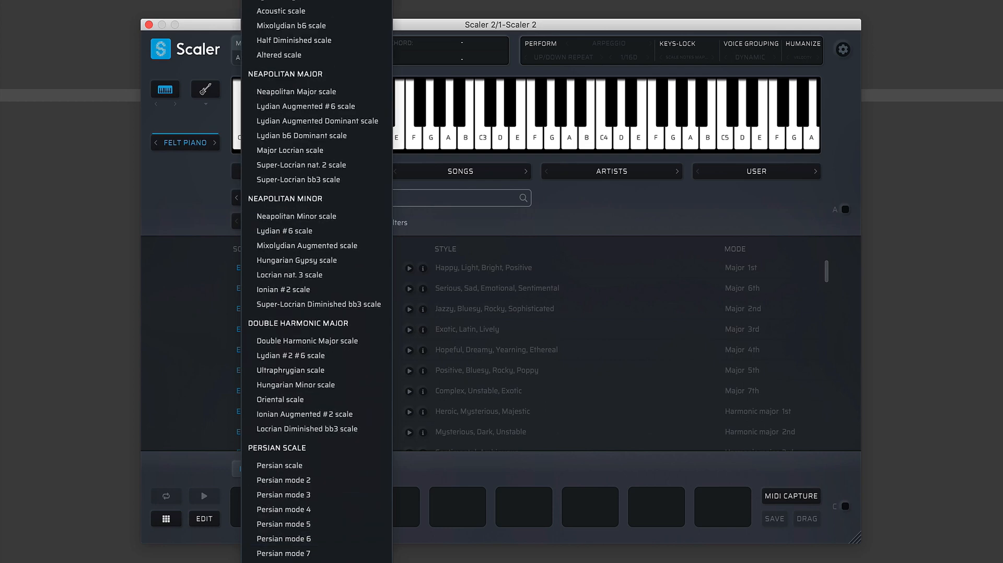
pyautogui.scroll(7, 317, 366)
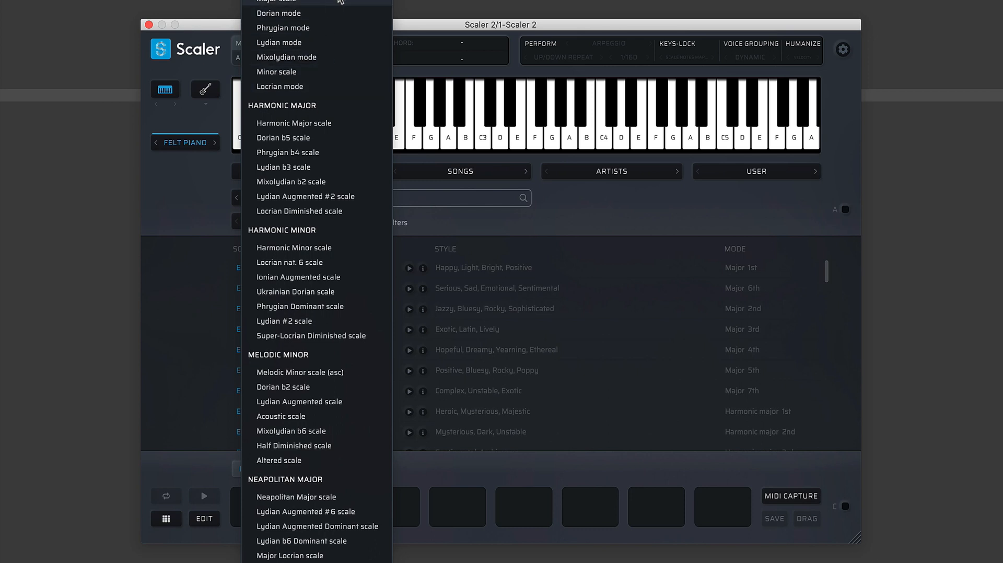
pyautogui.click(314, 3)
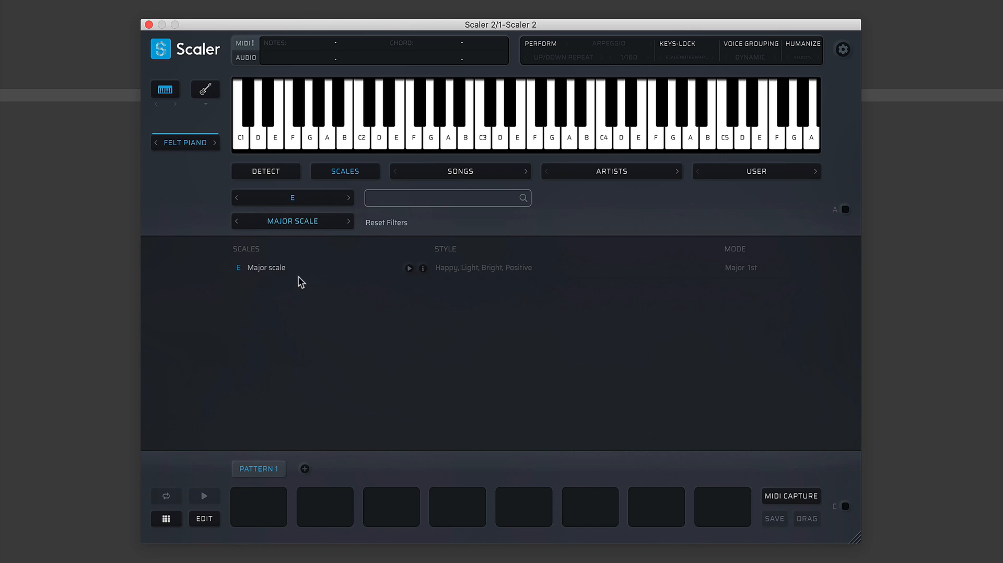
pyautogui.click(266, 268)
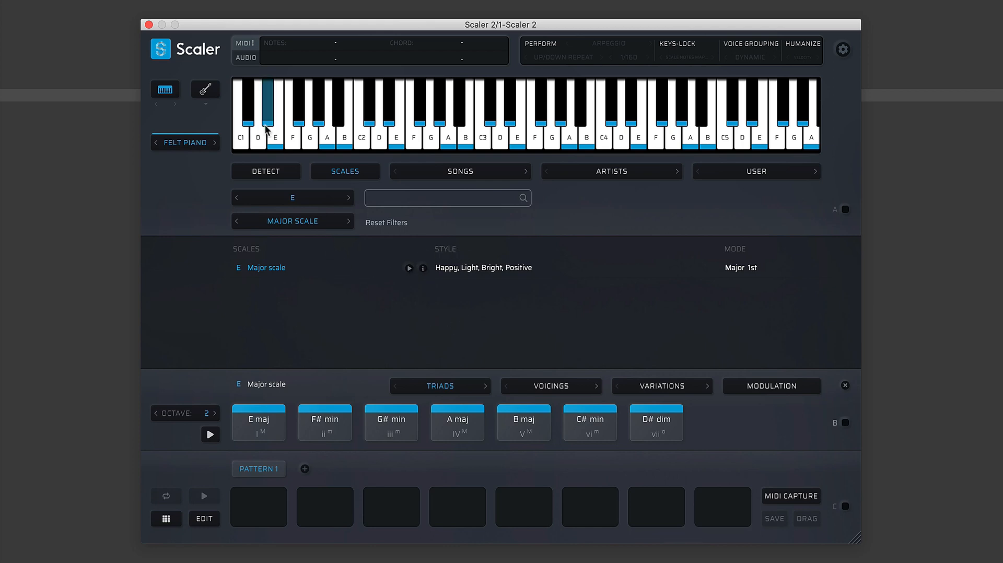
# Listen to the E Major scale and look at the notes it contains
pyautogui.click(409, 269)
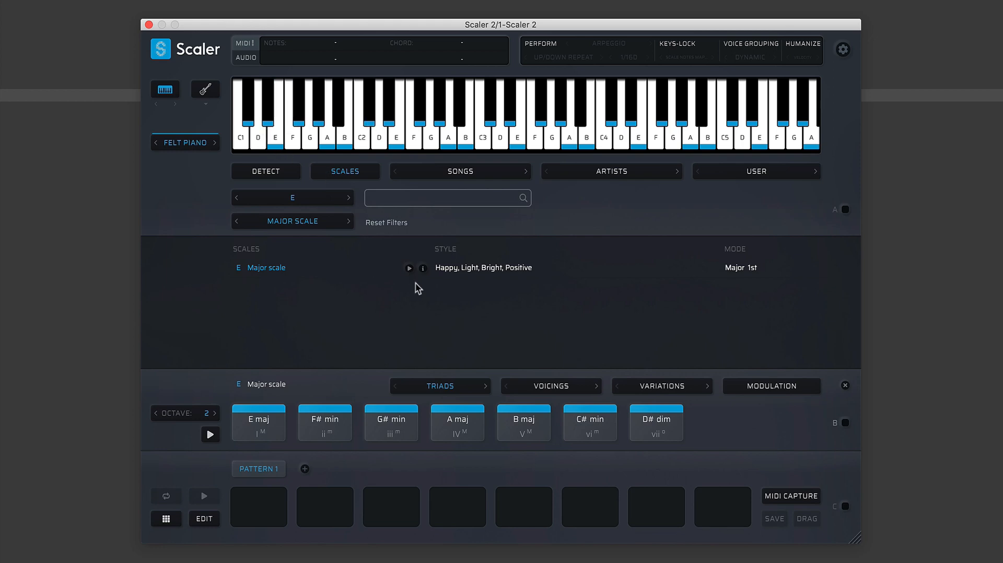
pyautogui.click(409, 268)
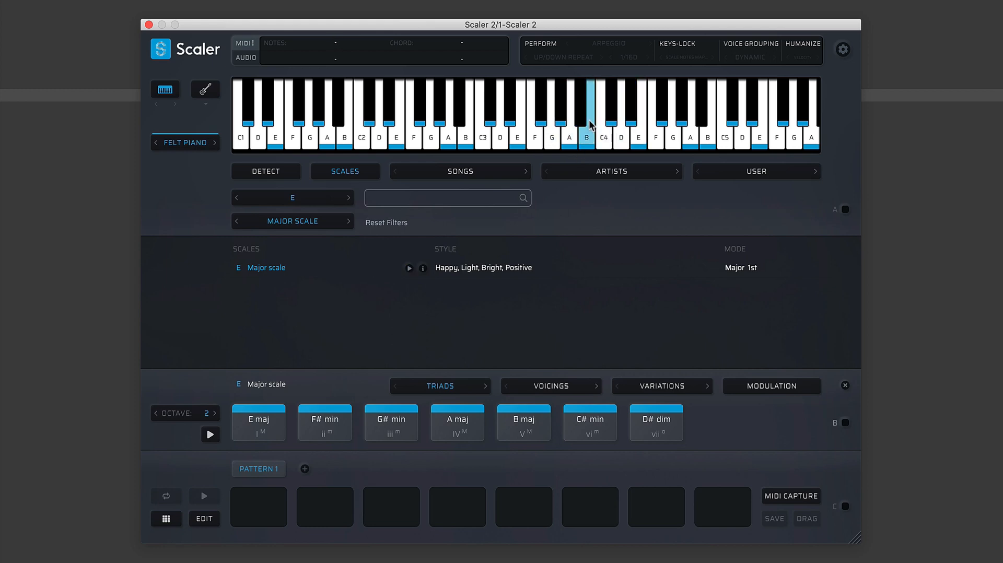
pyautogui.click(409, 268)
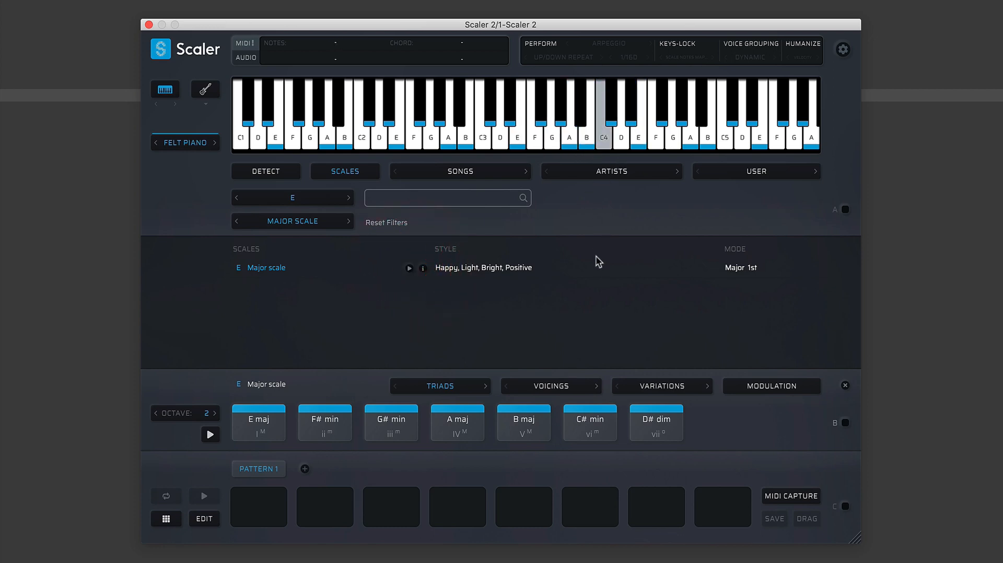
pyautogui.click(422, 268)
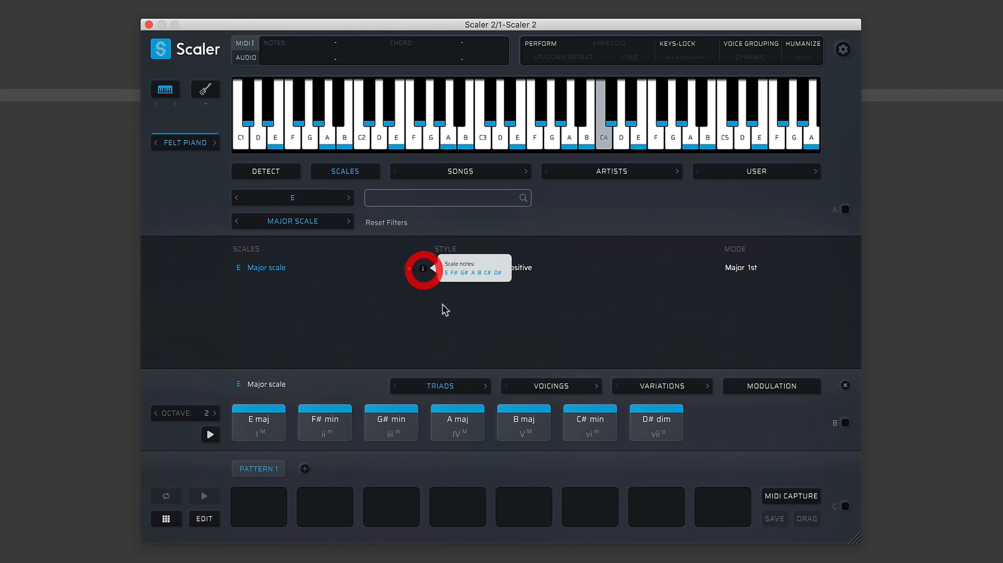
pyautogui.click(423, 269)
pyautogui.click(472, 298)
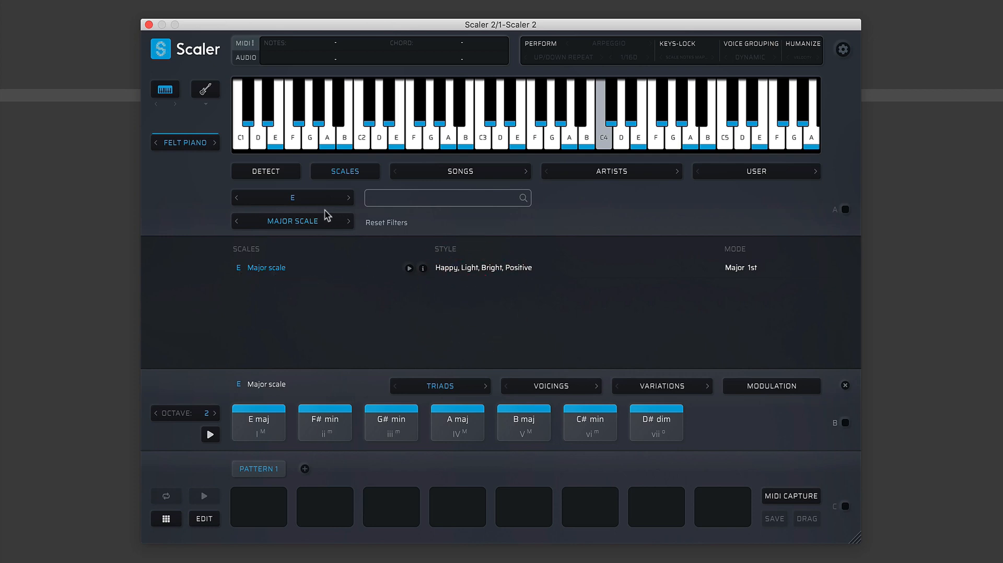
# Change the scale type filter to Dorian mode and listen to the E Dorian mode
pyautogui.click(294, 222)
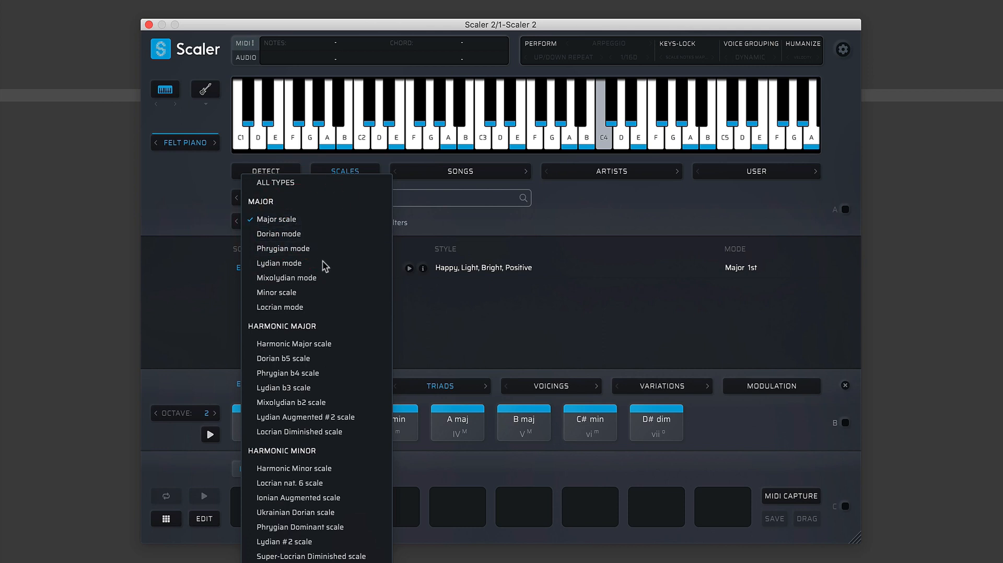
pyautogui.click(311, 235)
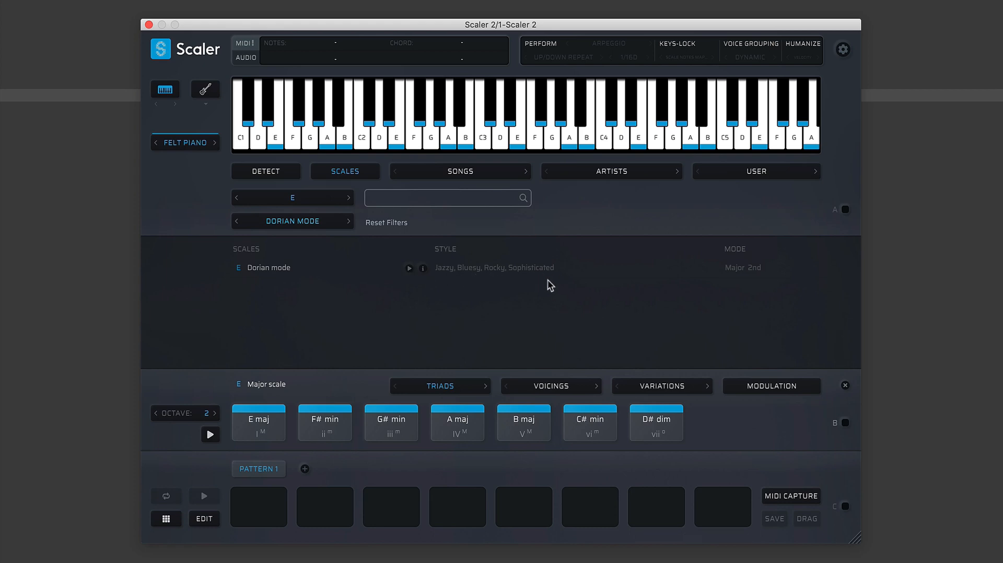
pyautogui.click(409, 269)
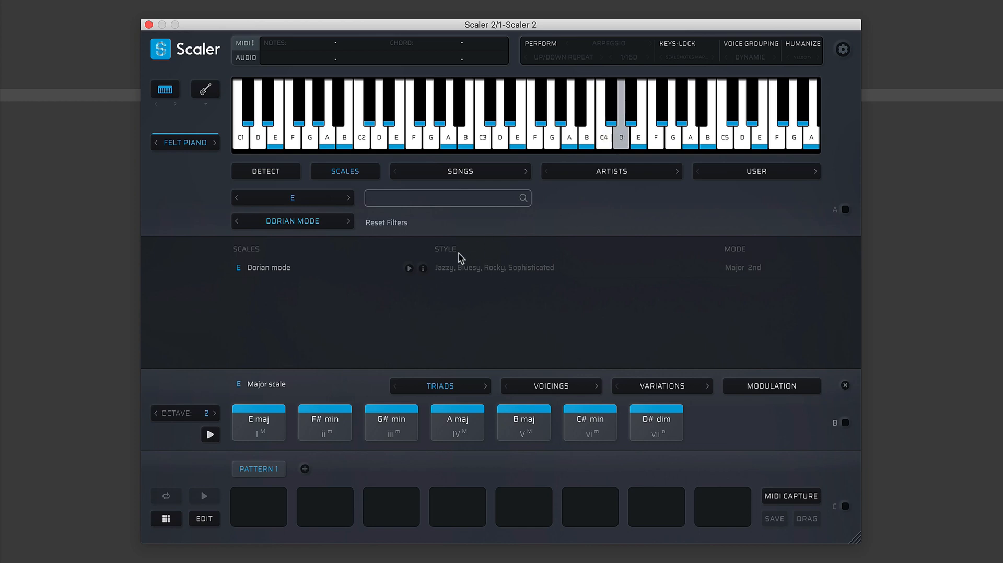
# Look at the notes contained in the E Dorian mode and load that scale's chords
pyautogui.click(409, 268)
pyautogui.click(423, 268)
pyautogui.click(423, 269)
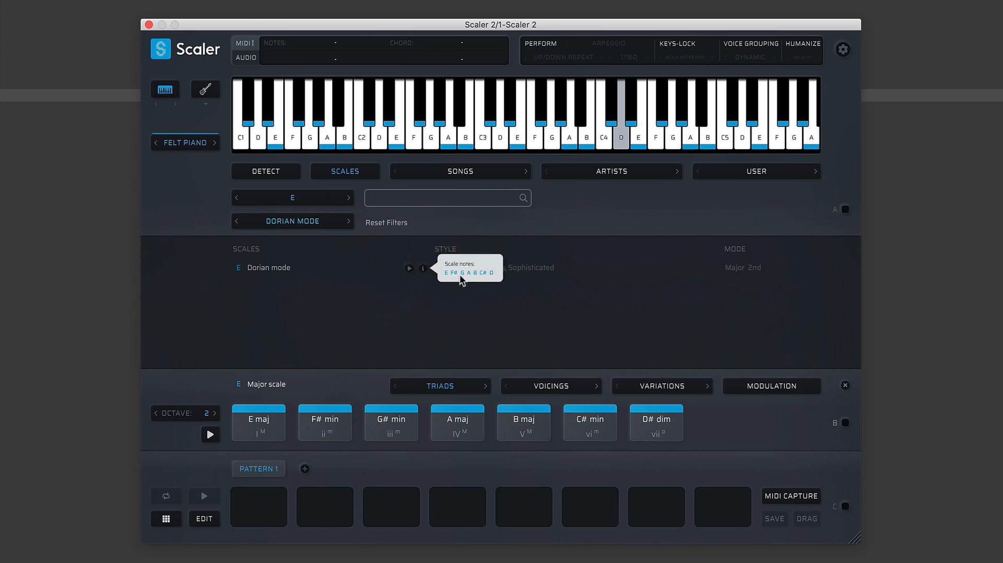
pyautogui.click(481, 300)
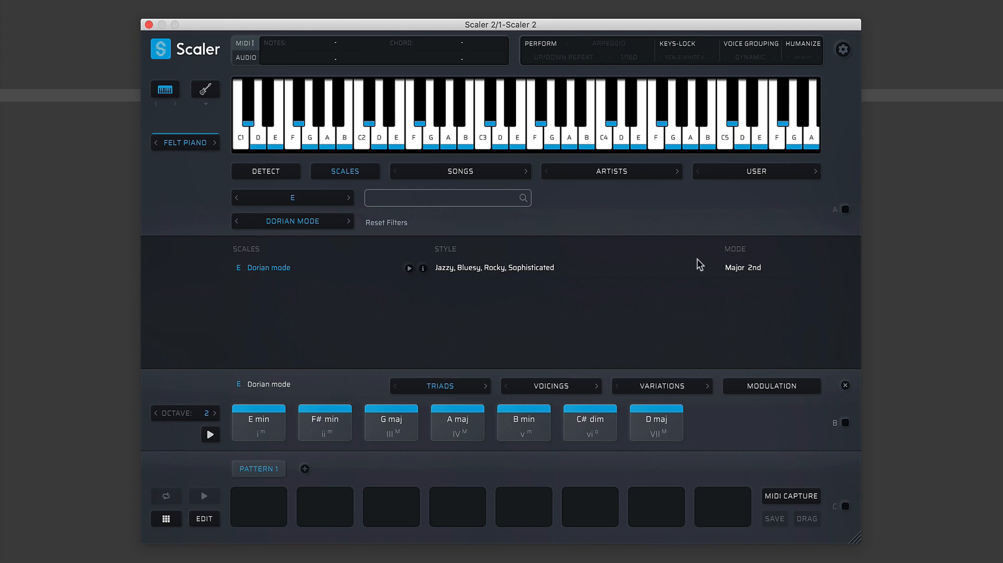
# Turn on Keys-Lock with the scale white keys profile for the selected E Dorian mode
pyautogui.click(684, 44)
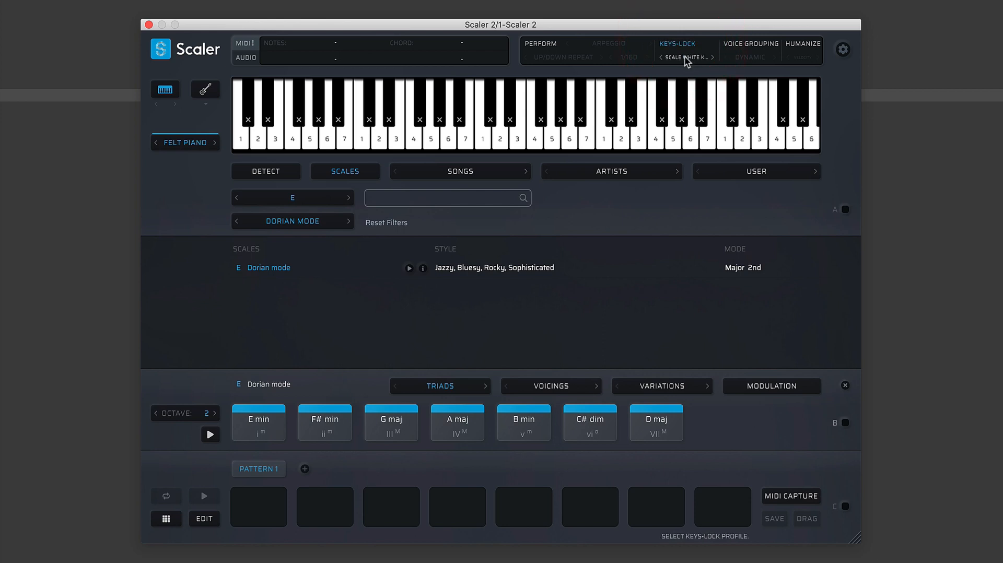
pyautogui.click(684, 56)
pyautogui.click(702, 103)
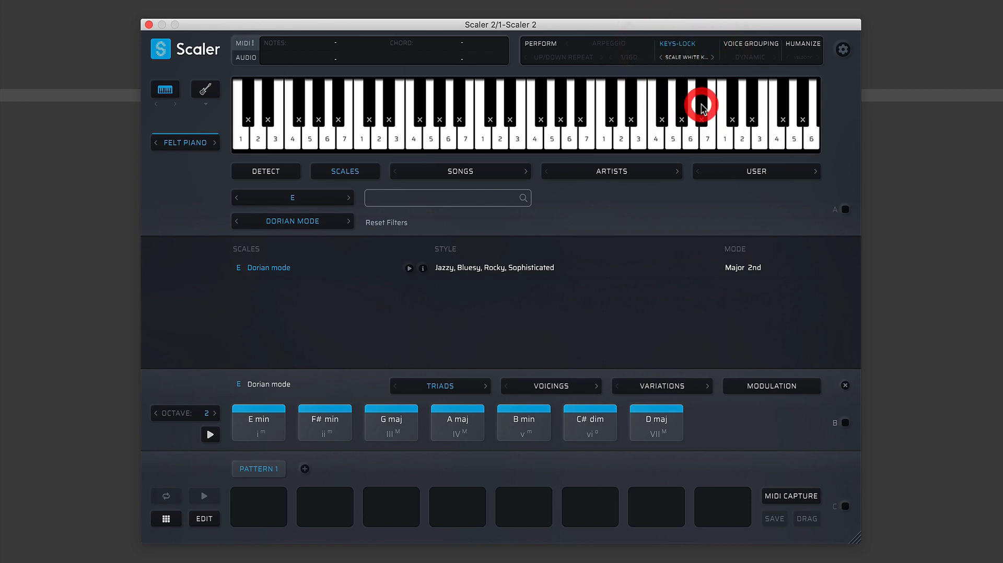
pyautogui.click(262, 266)
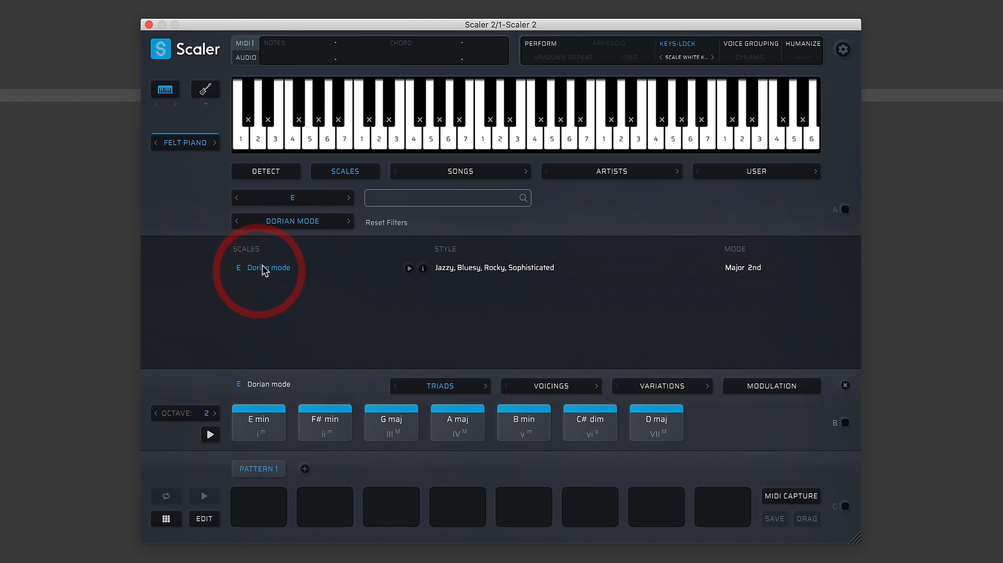
# Check the notes of the E Dorian mode and play the third locked white key on the keyboard
pyautogui.click(423, 269)
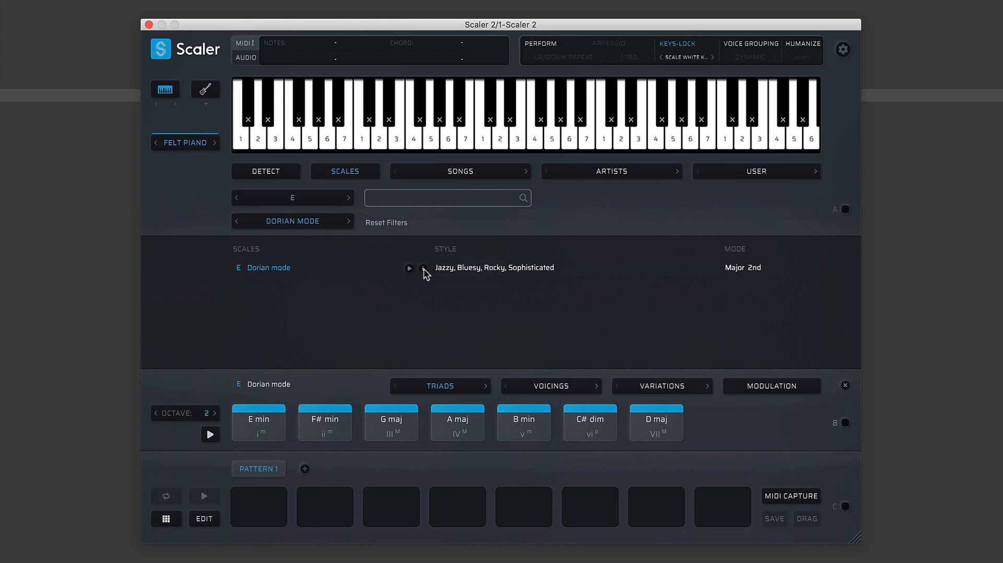
pyautogui.click(423, 269)
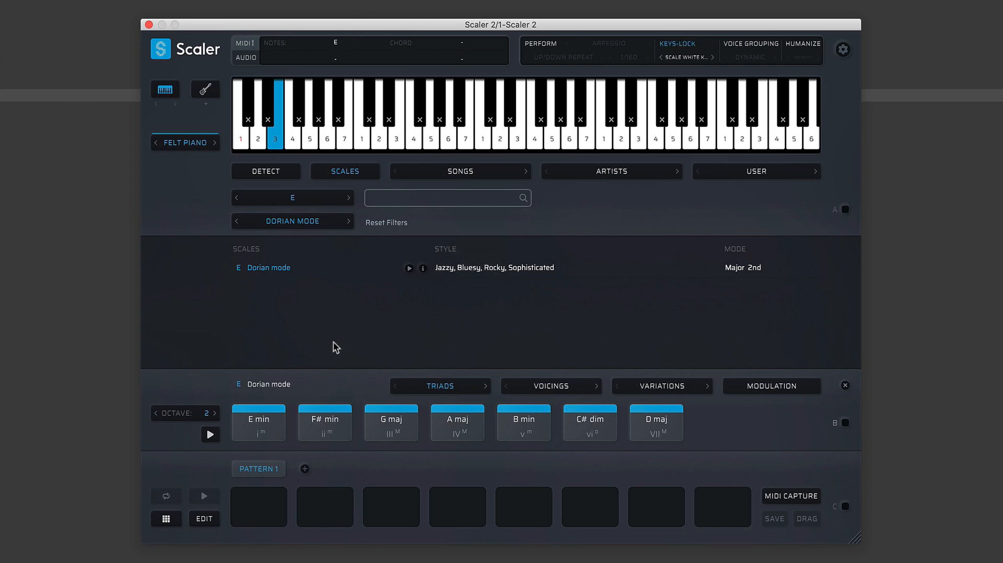
pyautogui.click(276, 142)
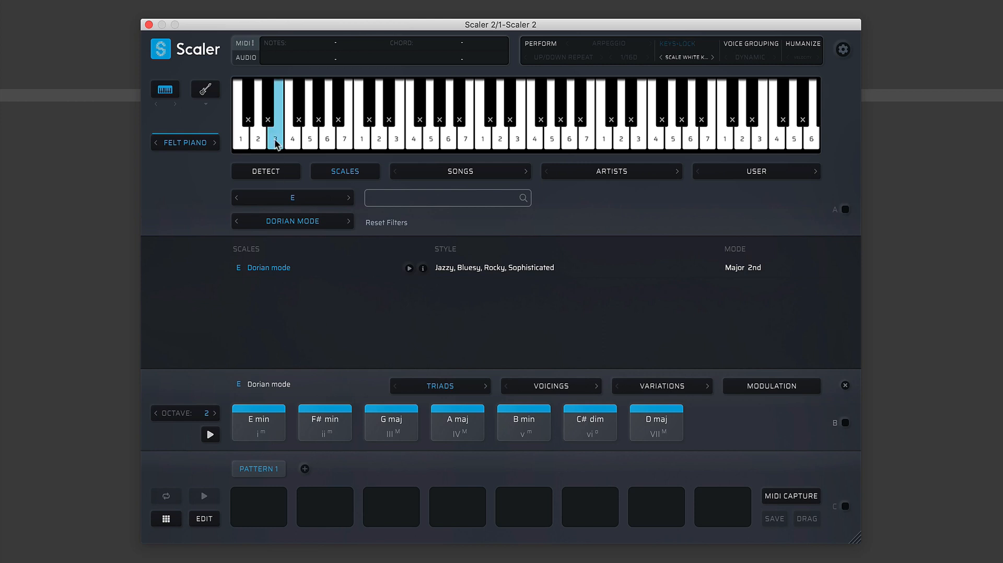
pyautogui.click(276, 142)
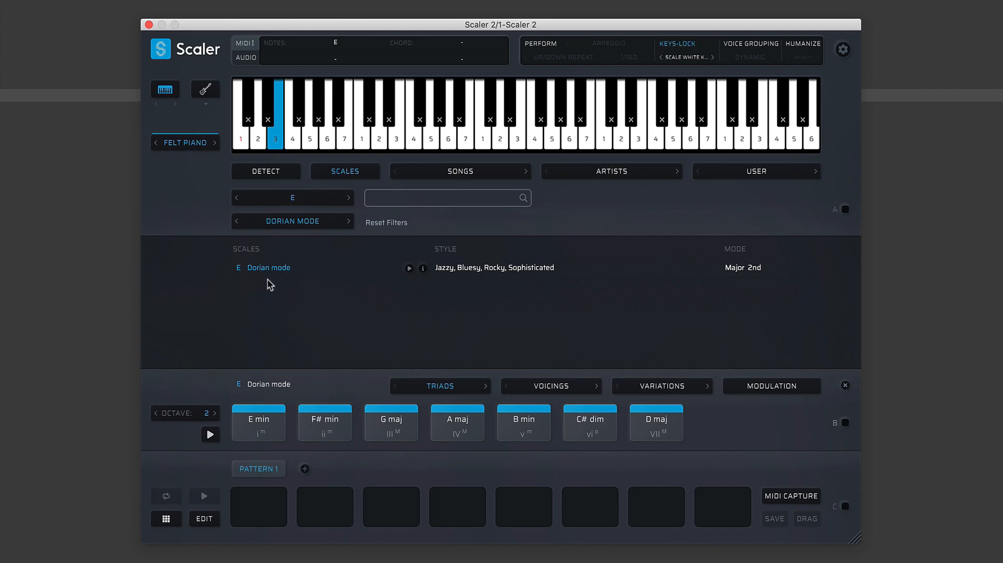
# Compare the listed E Dorian scale notes with the numbered white keys of the locked keyboard
pyautogui.click(424, 268)
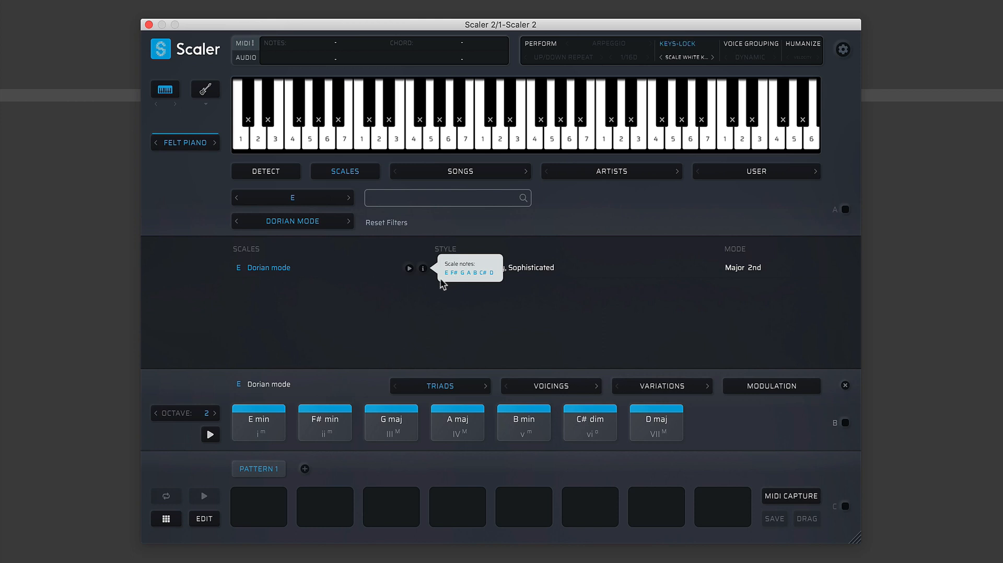
pyautogui.click(267, 272)
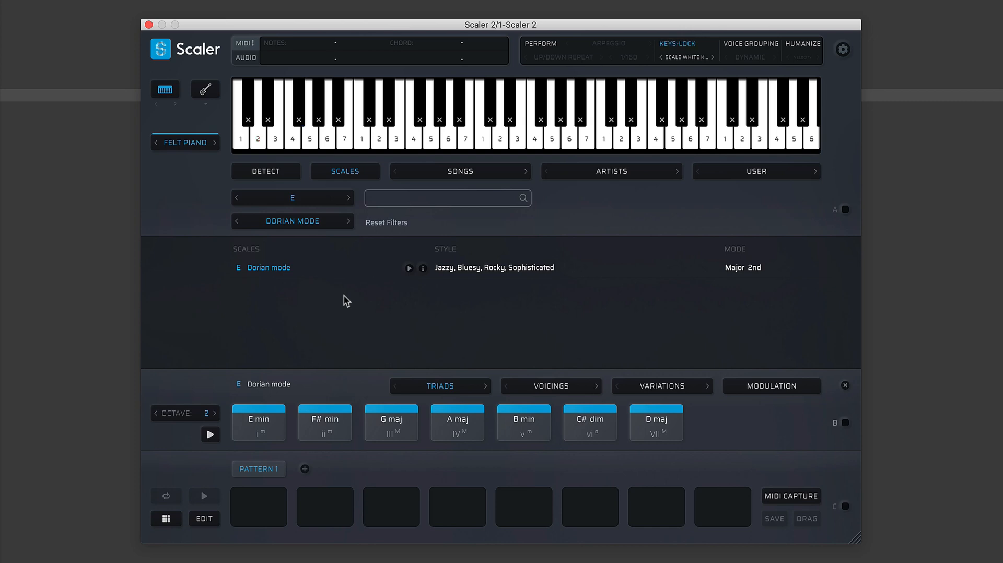
pyautogui.click(422, 269)
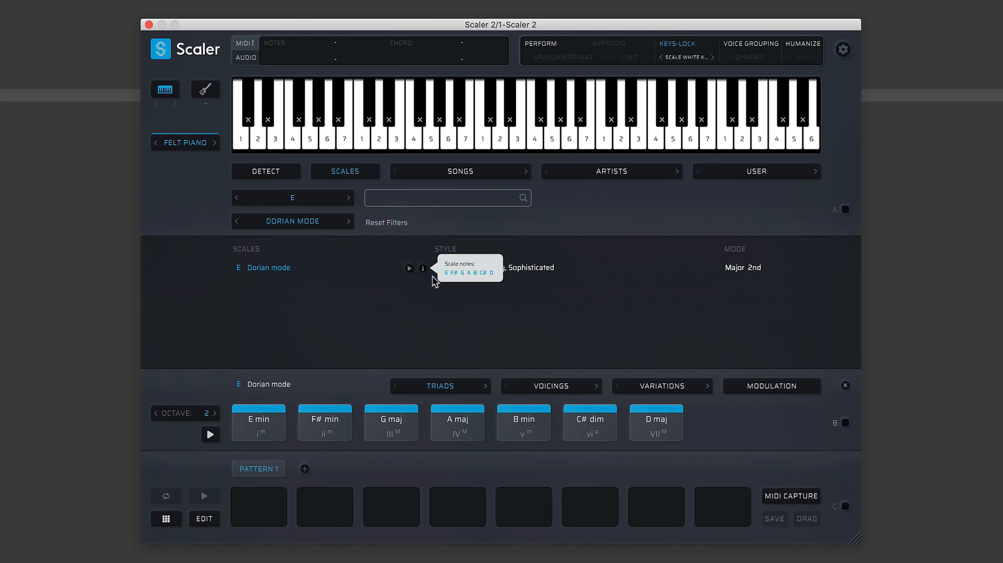
pyautogui.click(462, 272)
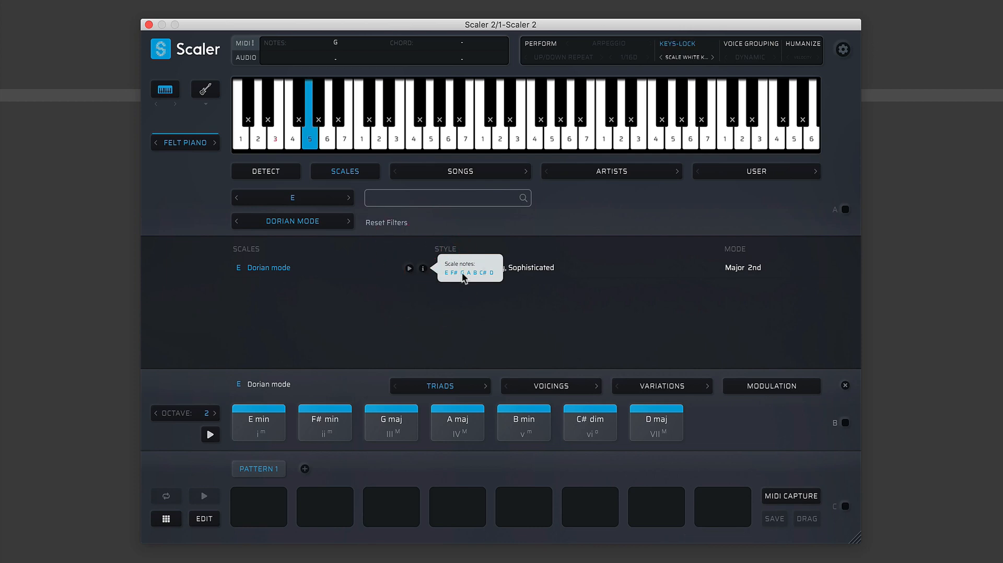
pyautogui.click(423, 269)
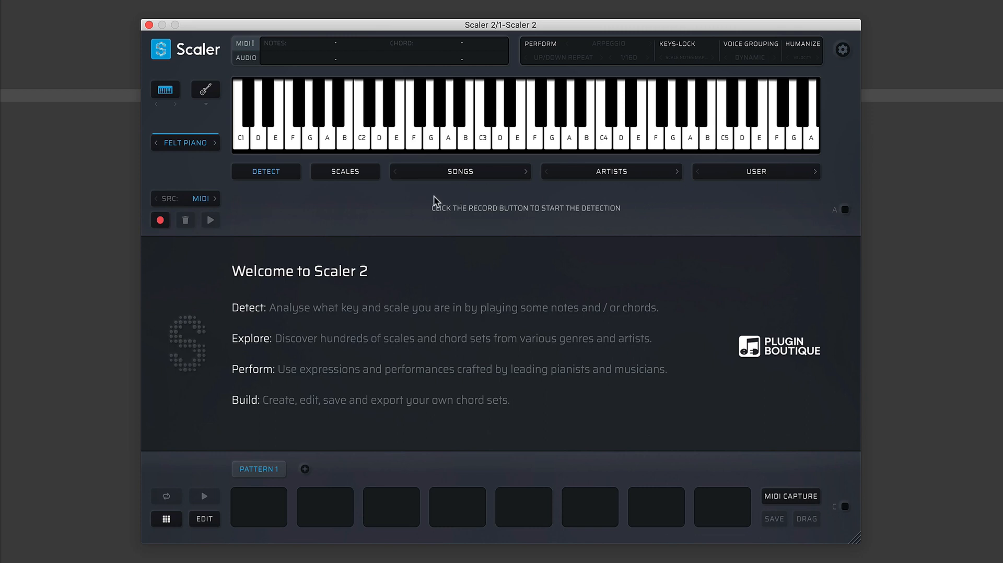
# Look at the genres available for the song chord sets
pyautogui.click(455, 173)
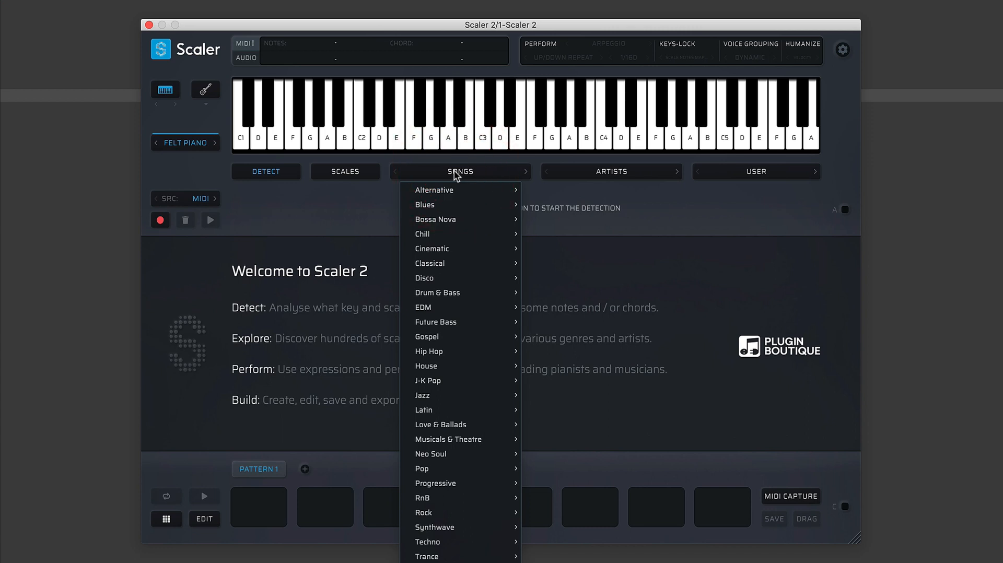
pyautogui.click(303, 195)
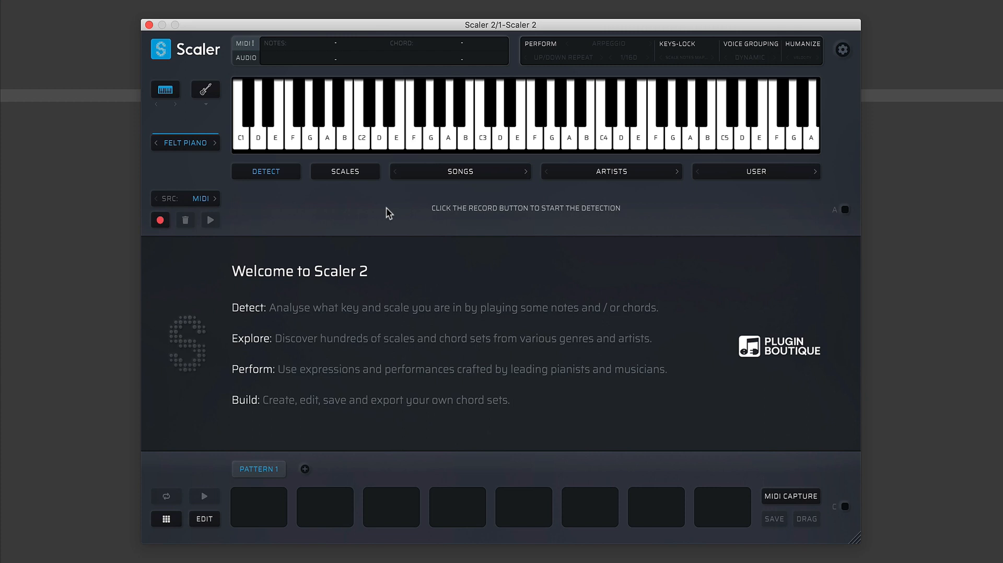
# Load the ABC du Beatmaking 2 artist chord set and play through its chord progression
pyautogui.click(610, 171)
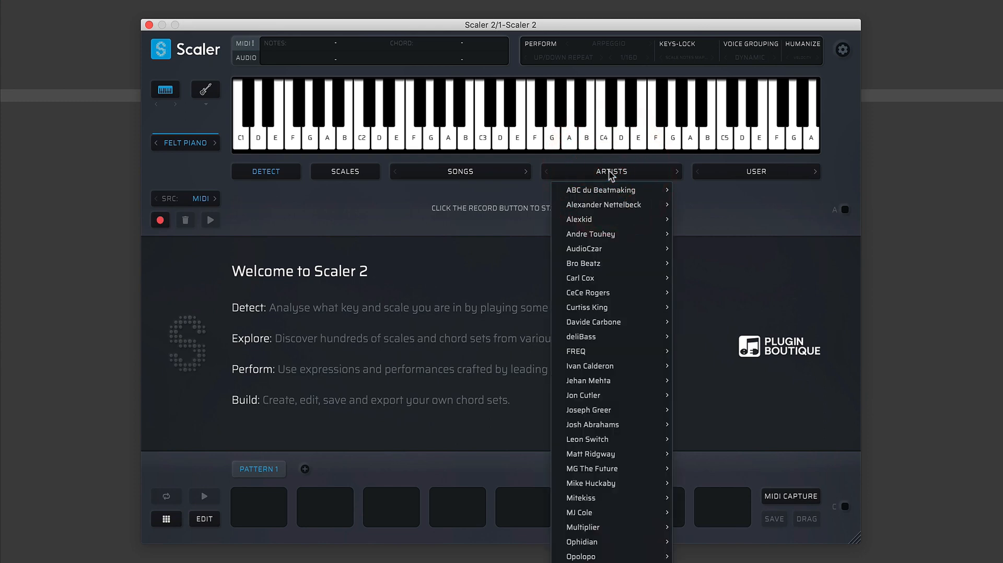
pyautogui.click(609, 171)
pyautogui.moveTo(679, 198)
pyautogui.click(721, 208)
pyautogui.click(720, 206)
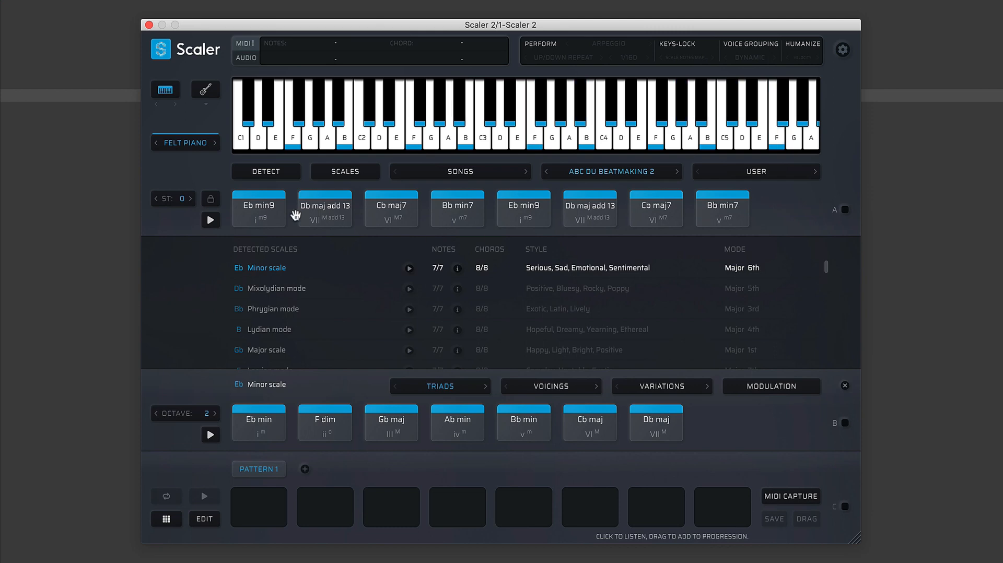
pyautogui.click(210, 222)
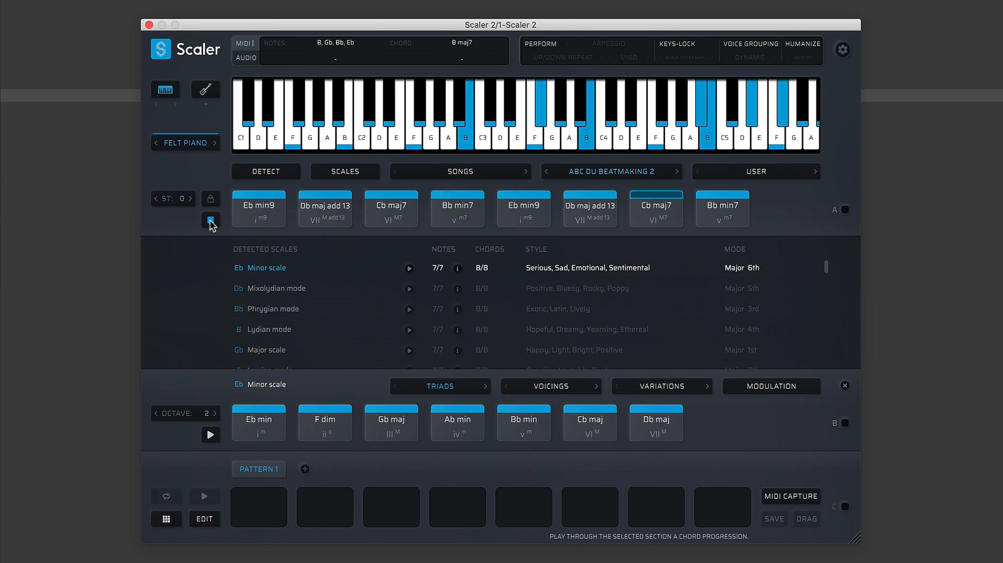
pyautogui.click(210, 220)
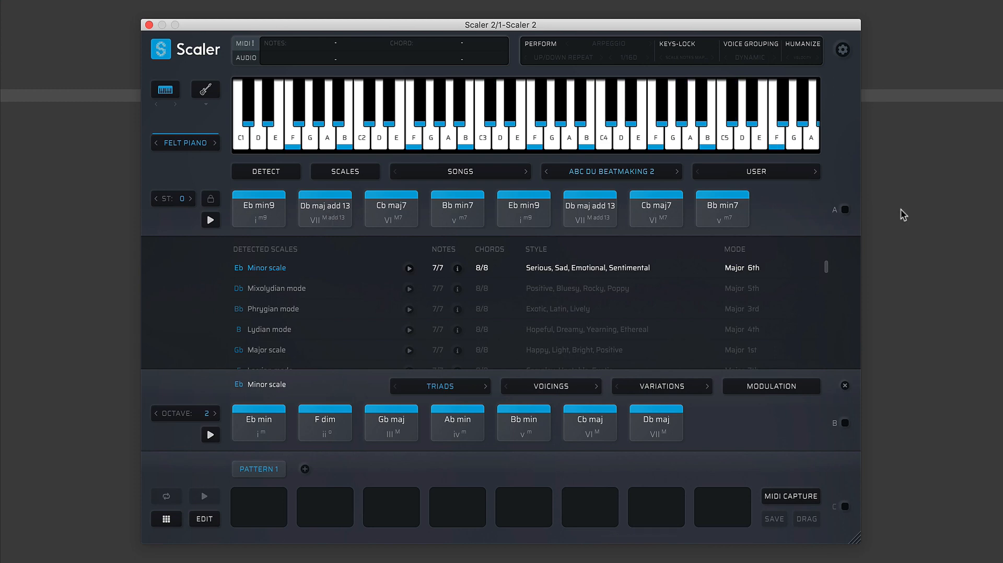
# Look at the import and folder options for user chord sets, and listen to the loaded set's last Bb min7 chord
pyautogui.click(765, 170)
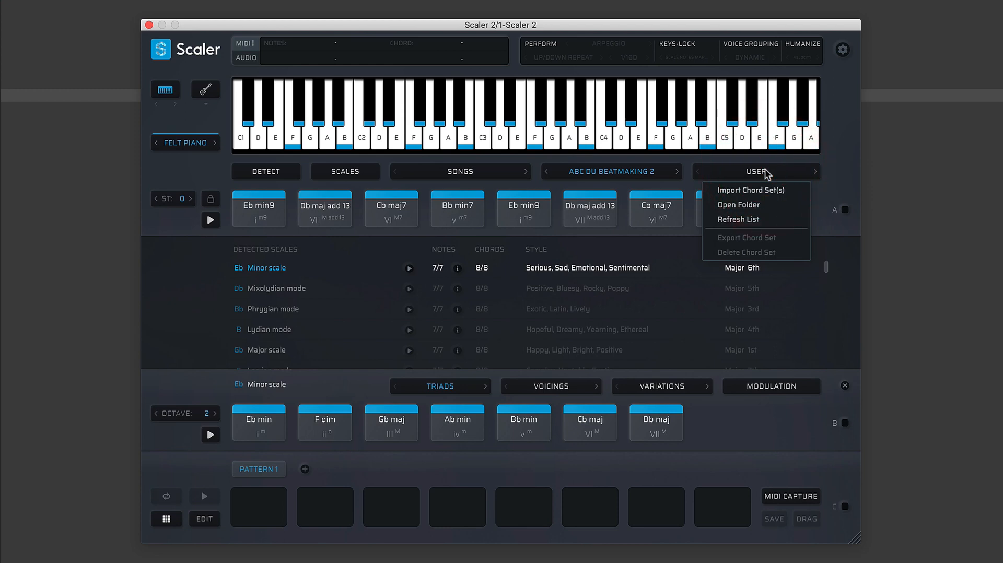
pyautogui.click(838, 178)
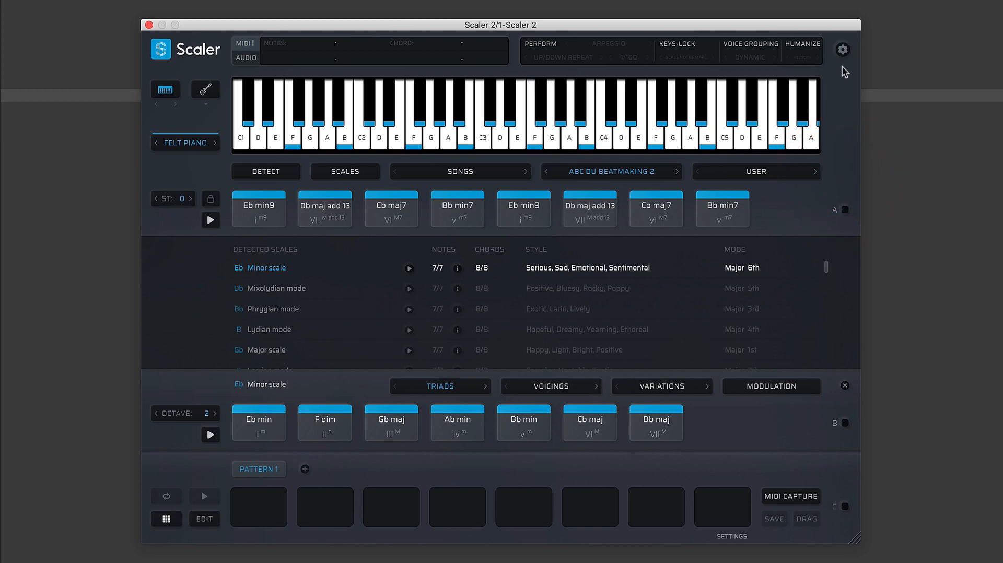
pyautogui.click(727, 210)
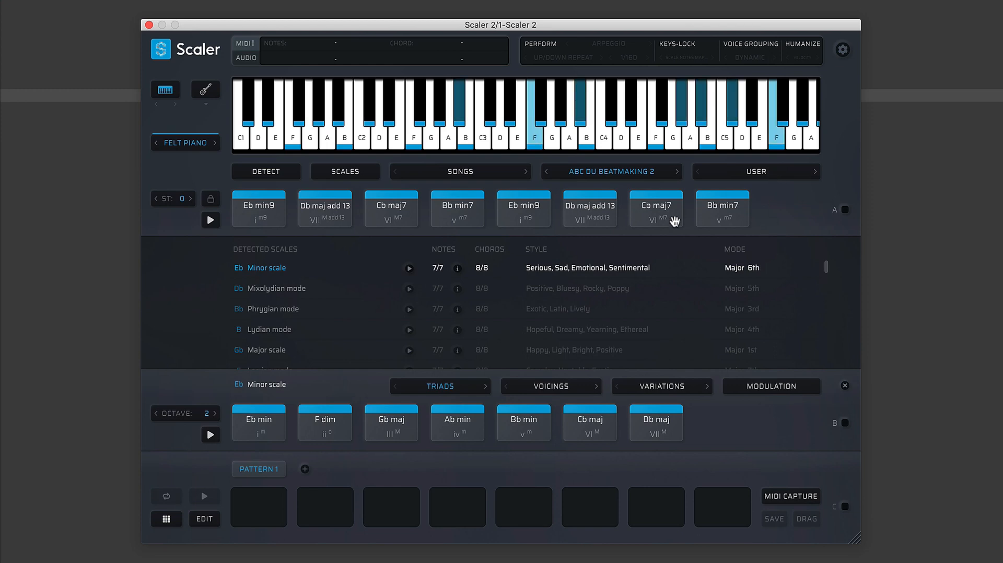